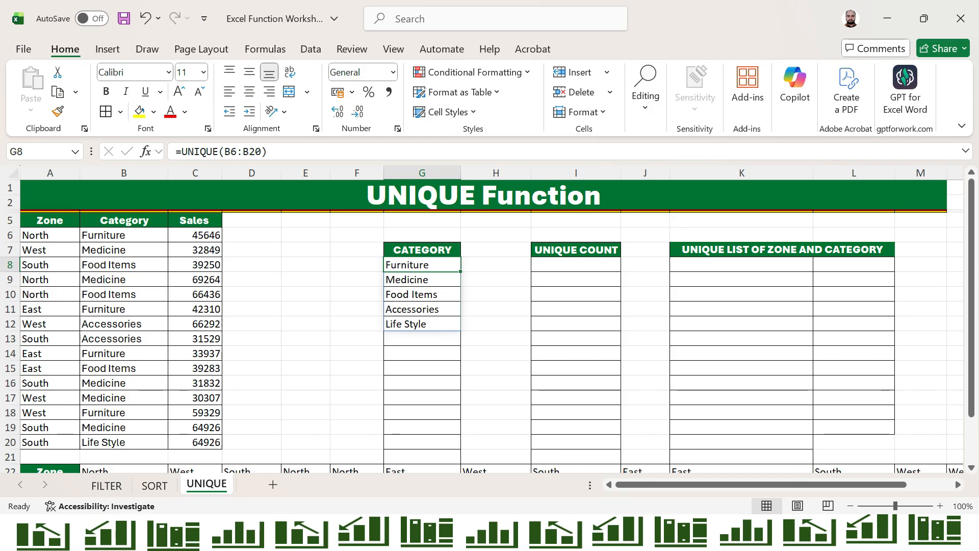
- Extend the UNIQUE formula in G8 to =UNIQUE(B6:B20,FALSE,TRUE) so it returns only categories that appear exactly once
key("F2")
key("Left")
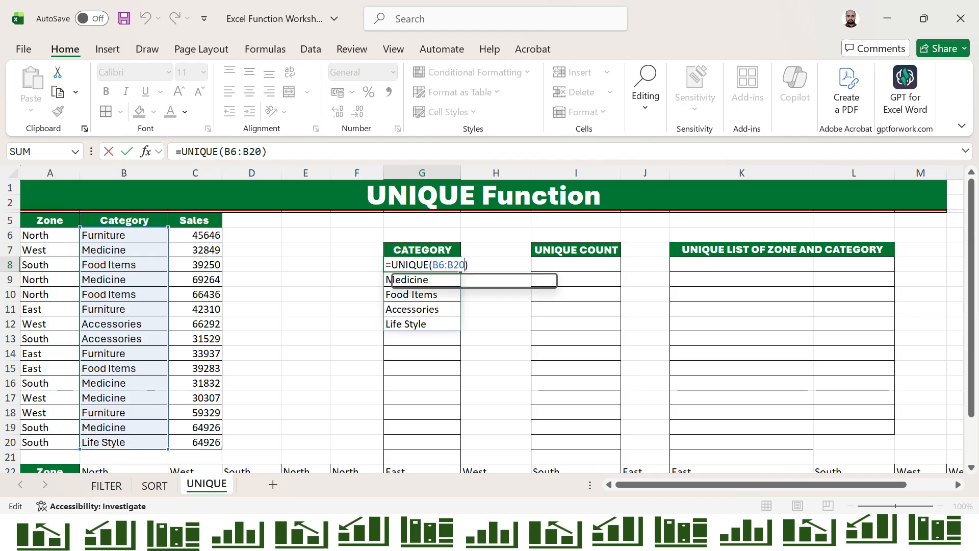
type(",FA")
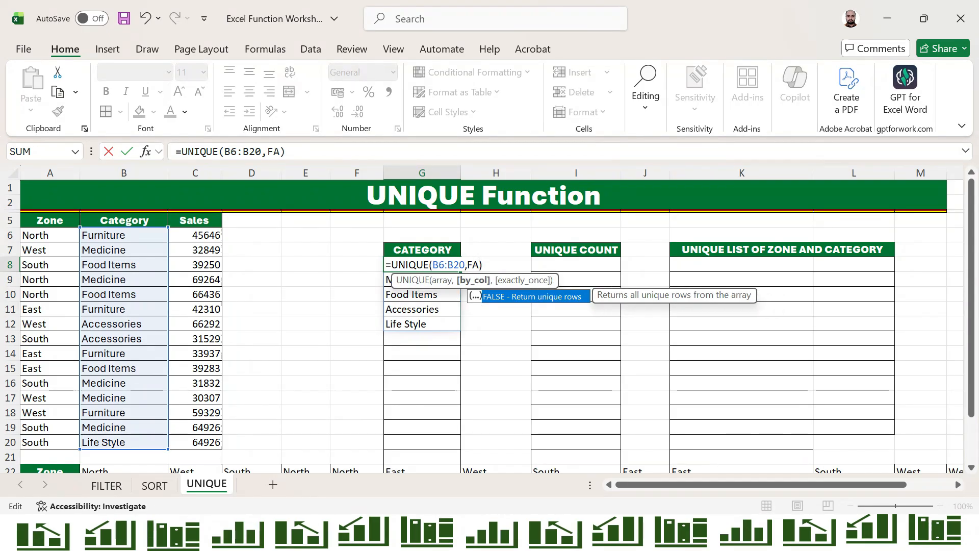
key("Tab")
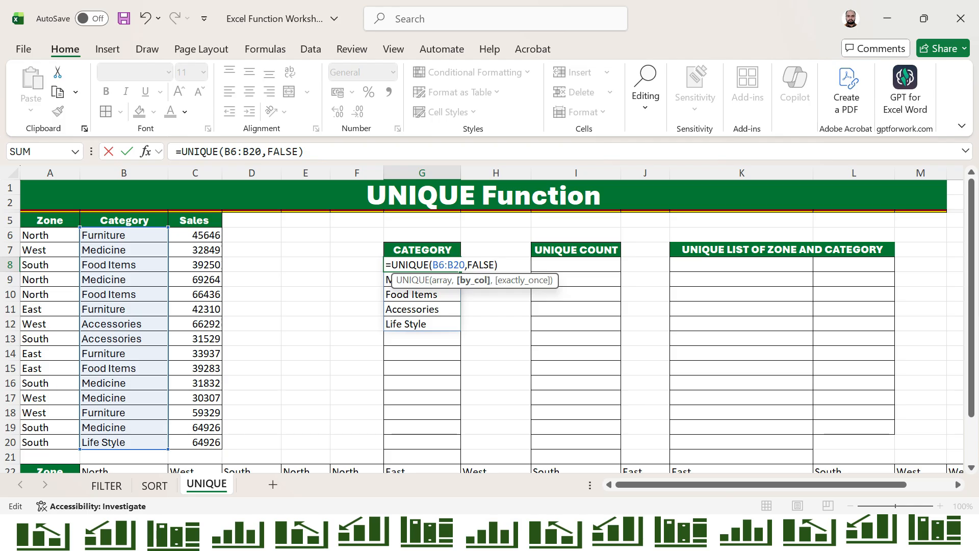
type(",")
key("Down")
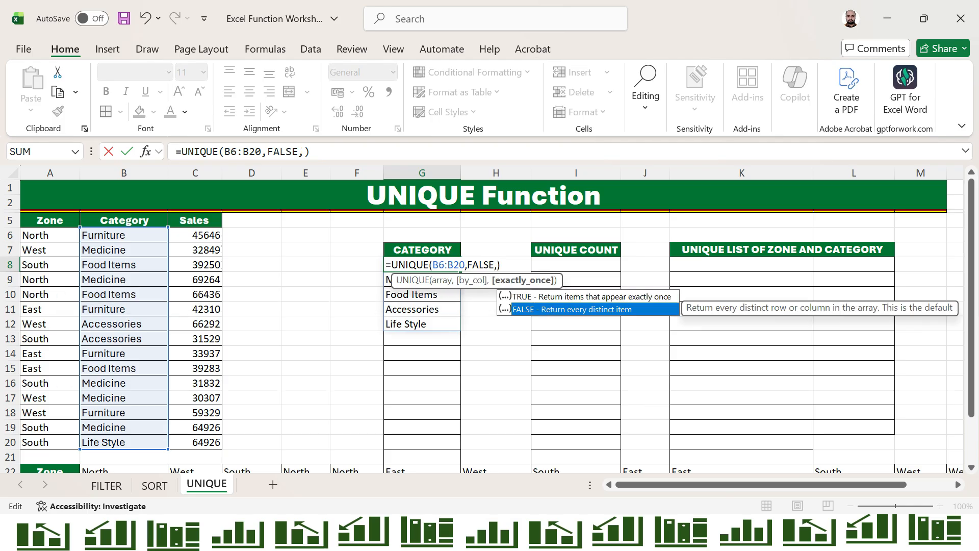
key("Up")
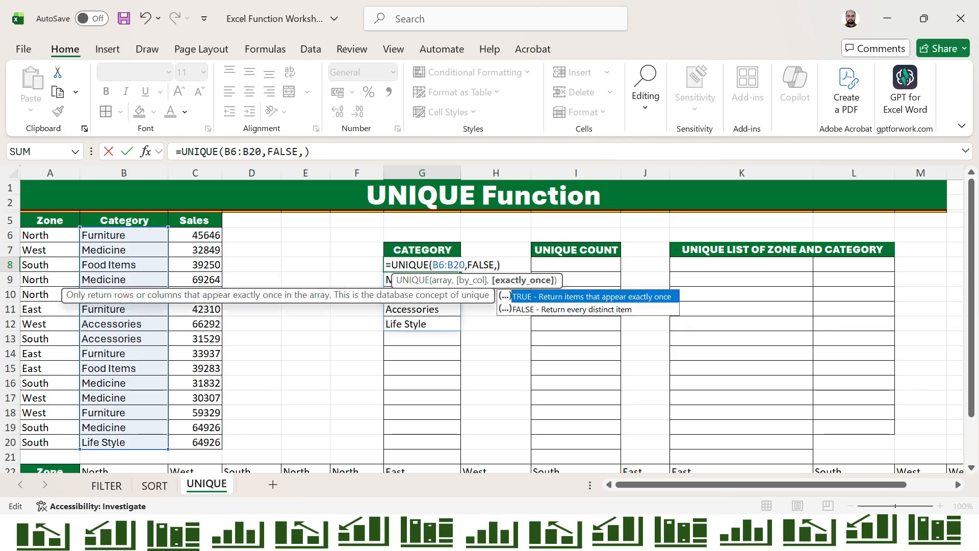
key("Tab")
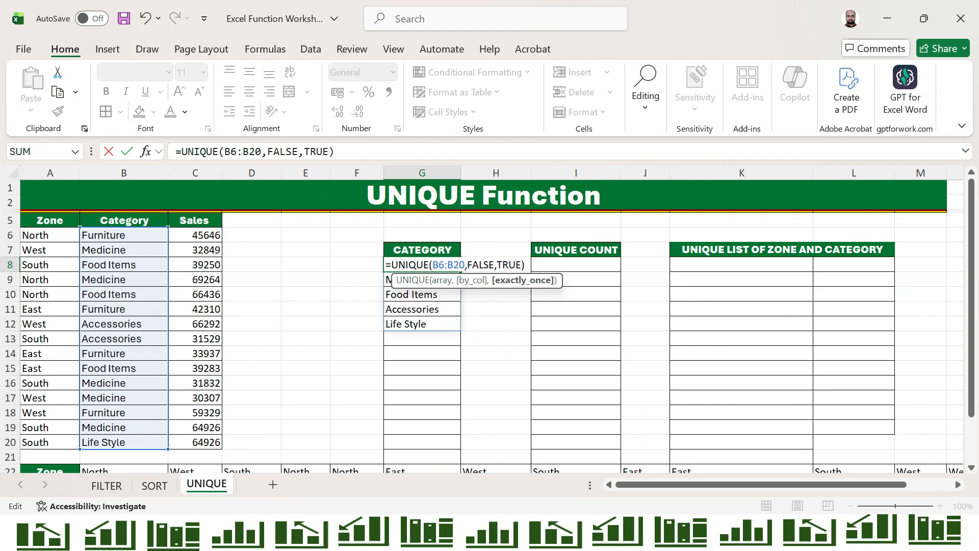
type(")")
key("Return")
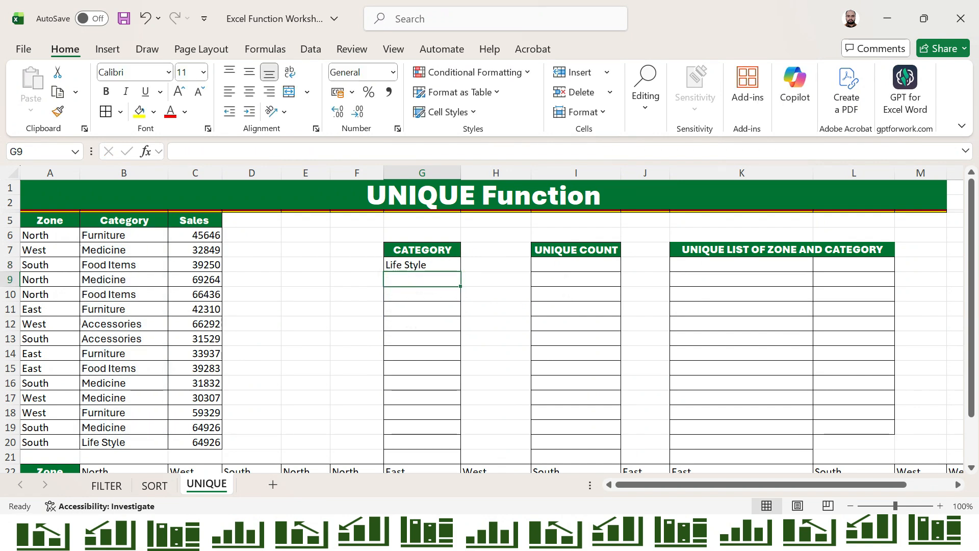
- Examine the Category column of the source table to check which entries repeat and which occur only once
key("Left")
key("Left")
key("Right")
key("Up")
key("Right")
key("Left")
key("Left")
key("Left")
key("Left")
key("Left")
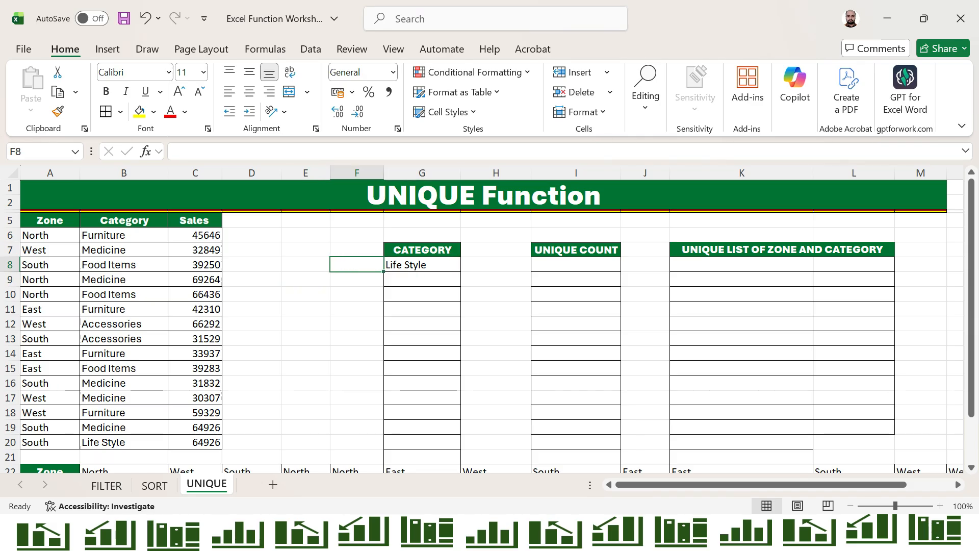
key("ctrl+Down")
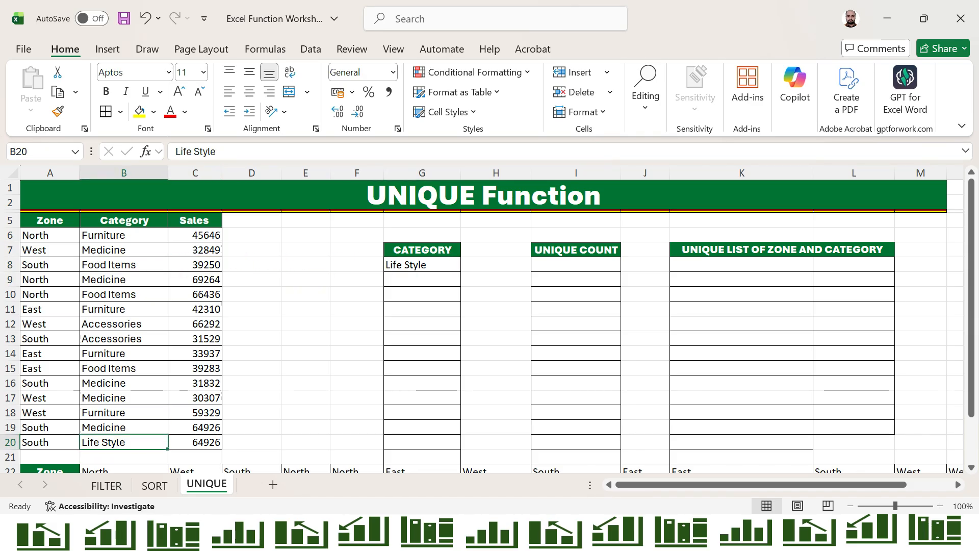
key("Up")
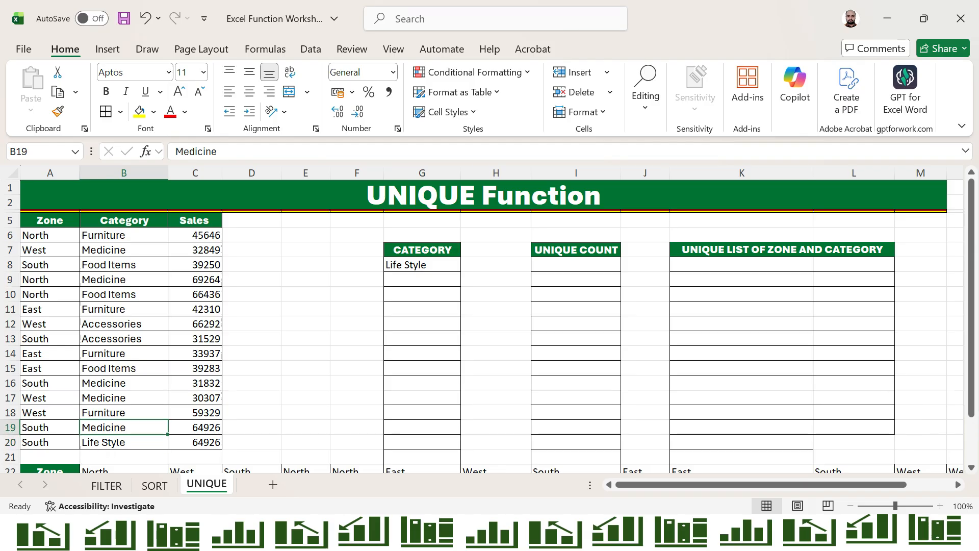
key("Down")
key("Up")
key("Up")
key("Up")
key("Up")
key("Up")
key("Up")
key("Up")
key("Up")
key("Up")
key("Up")
key("Up")
key("Up")
key("Up")
key("Up")
key("Up")
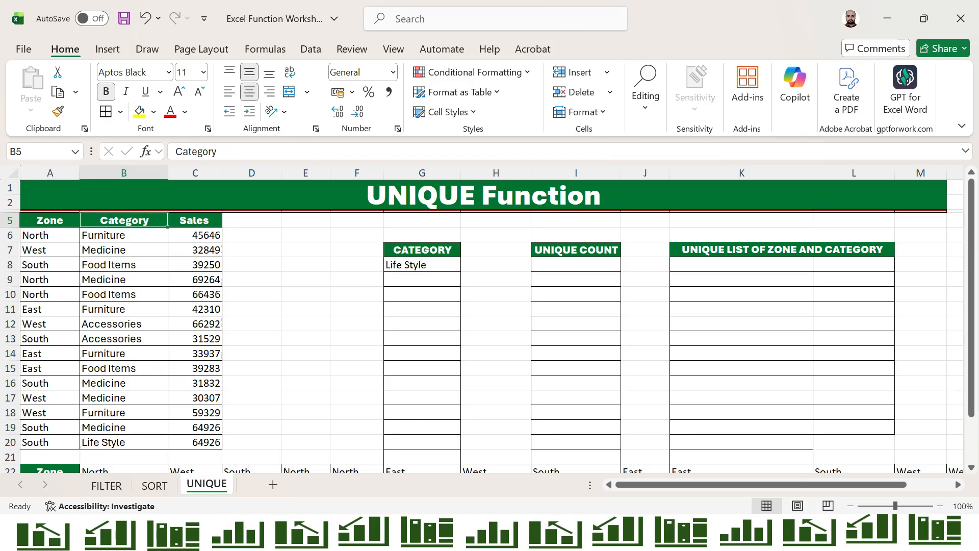
key("Down")
key("shift+Down")
key("shift+Down")
key("shift+Down")
key("shift+Down")
key("shift+Down")
key("shift+Down")
key("shift+Down")
key("shift+Down")
key("shift+Down")
key("shift+Down")
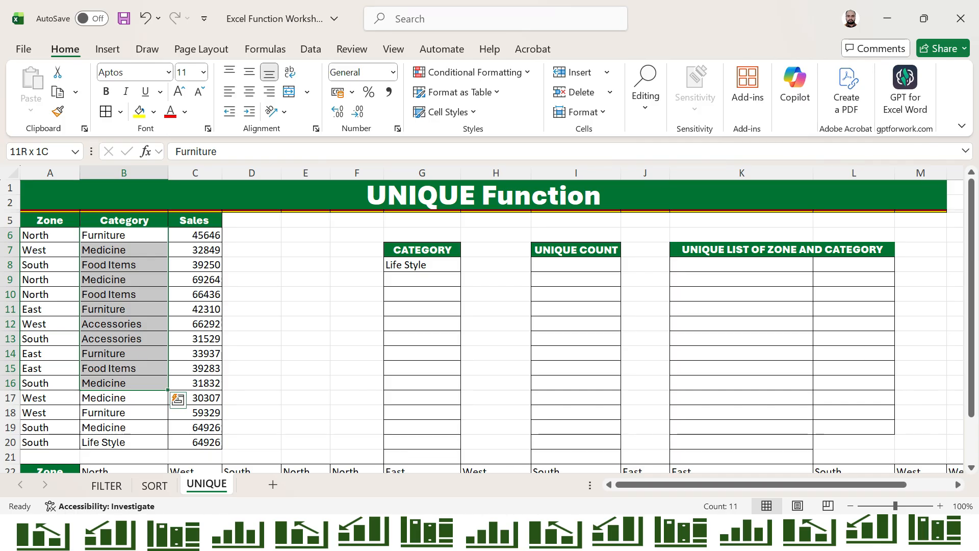
- Change the exactly_once argument of the UNIQUE formula in G8 to FALSE so every distinct category is returned
key("Right")
key("Right")
key("Right")
key("Down")
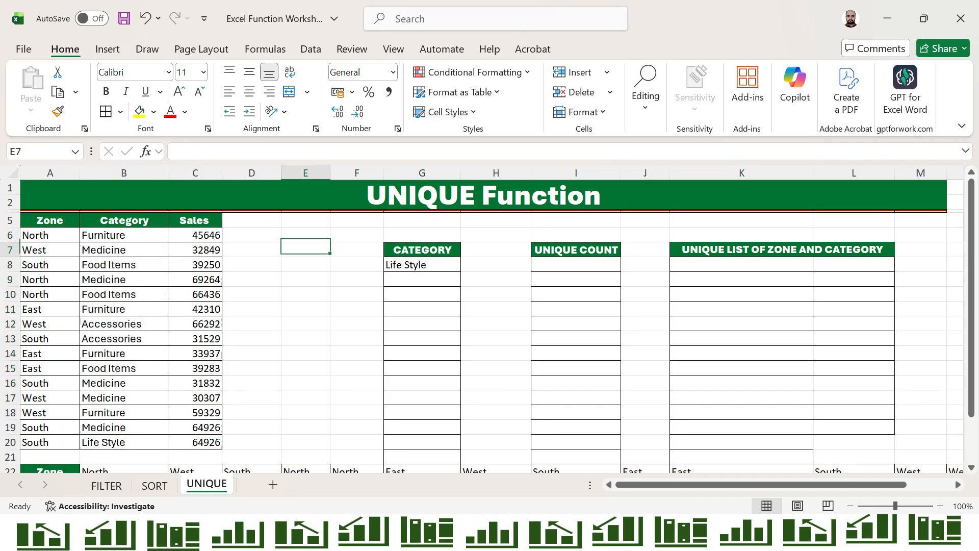
key("Right")
key("Right")
key("Down")
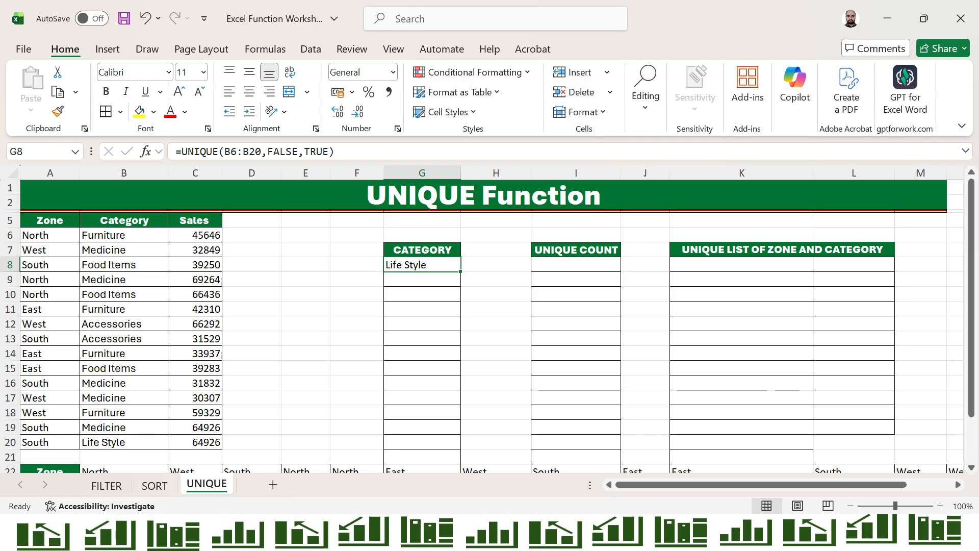
key("F2")
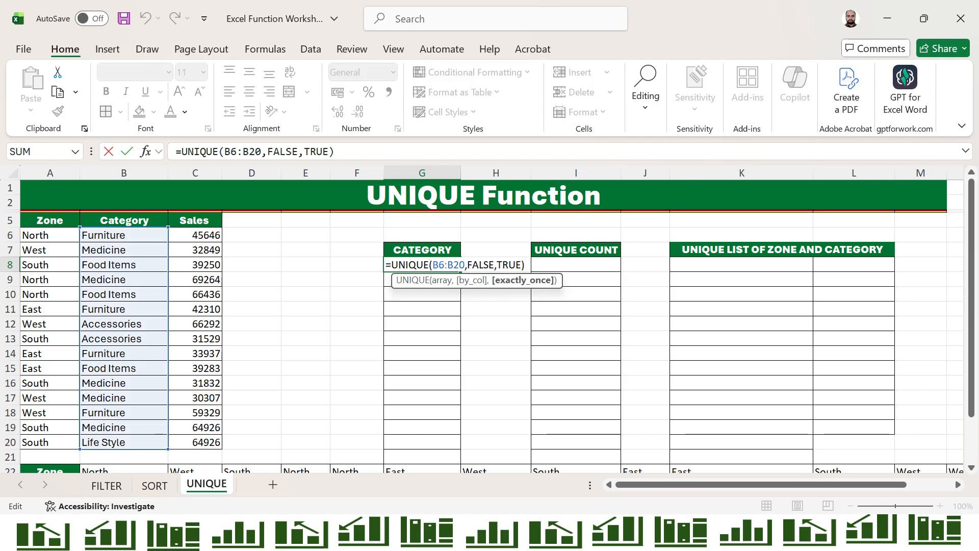
key("Left")
key("BackSpace")
key("BackSpace")
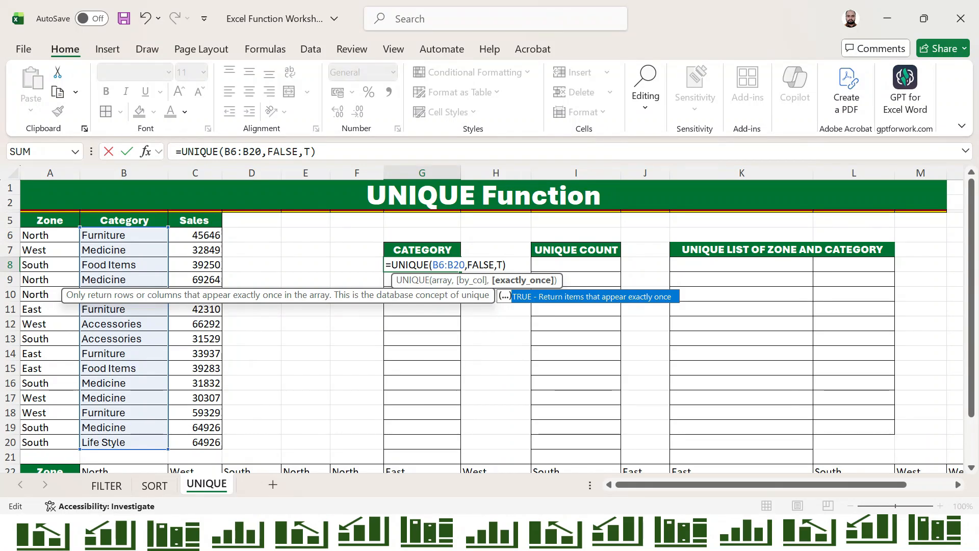
key("BackSpace")
key("Down")
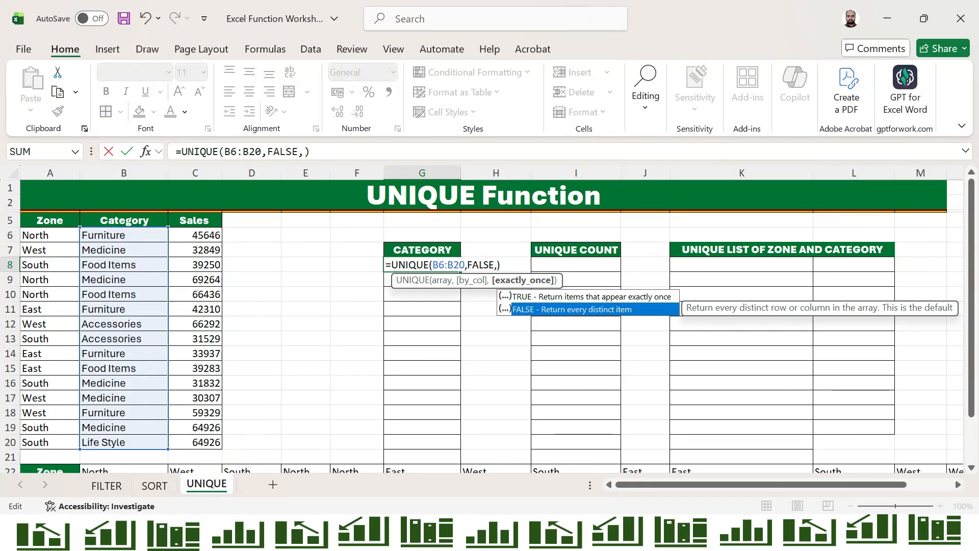
key("Tab")
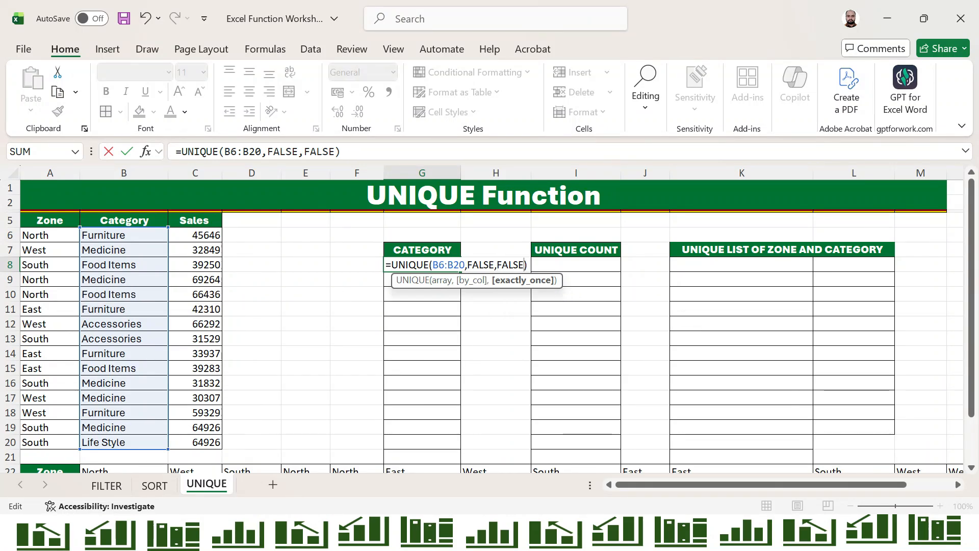
key("Return")
key("Up")
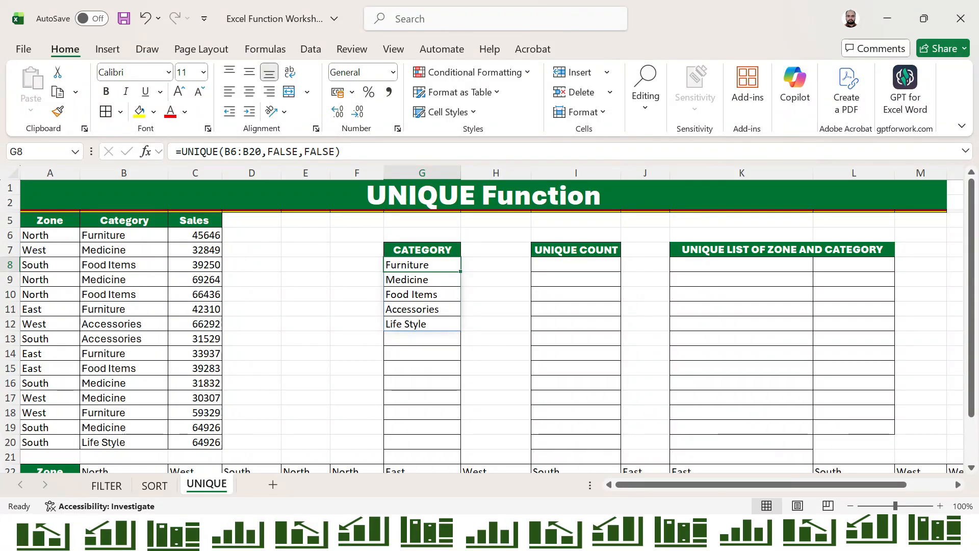
- Count the distinct categories under UNIQUE COUNT by entering =COUNTA(UNIQUE(B6:B20)) in I8
key("Right")
key("Right")
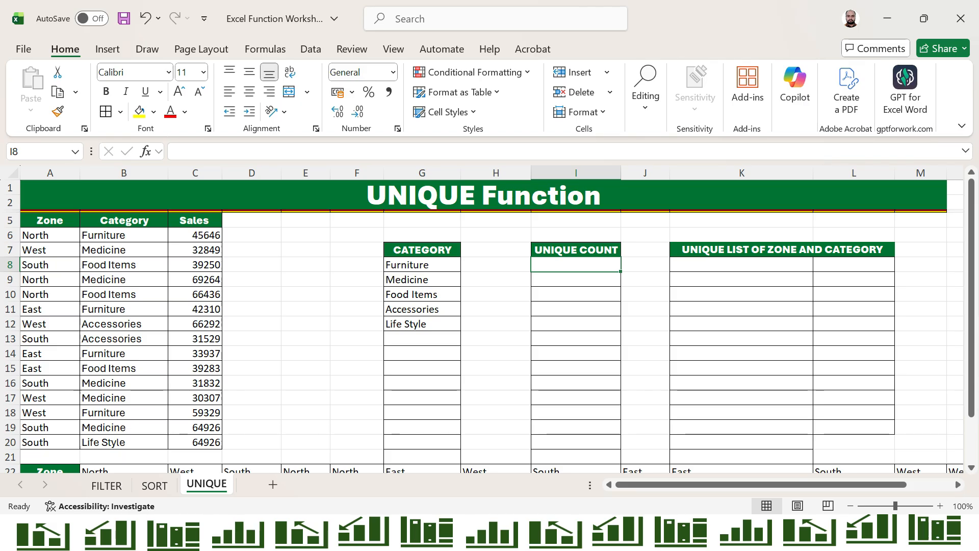
type("=")
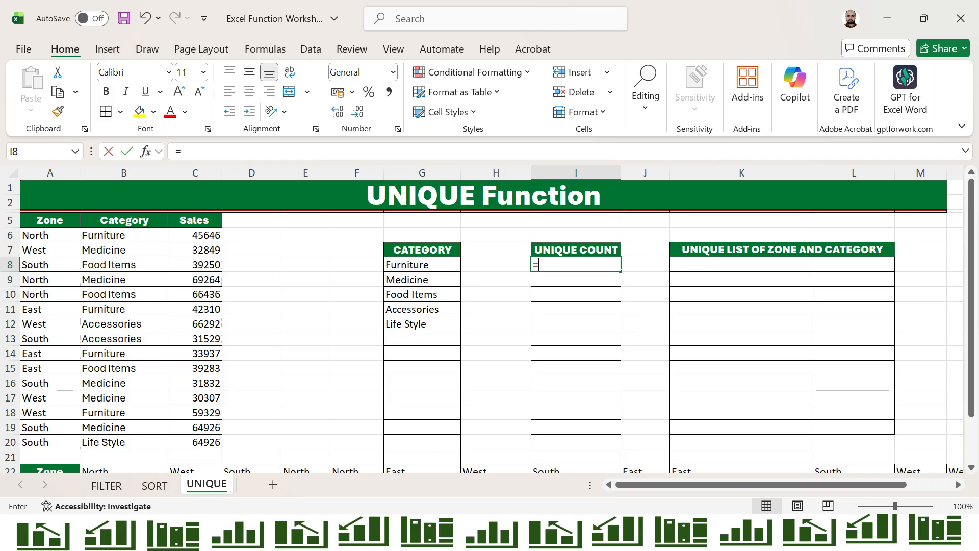
type("COUN")
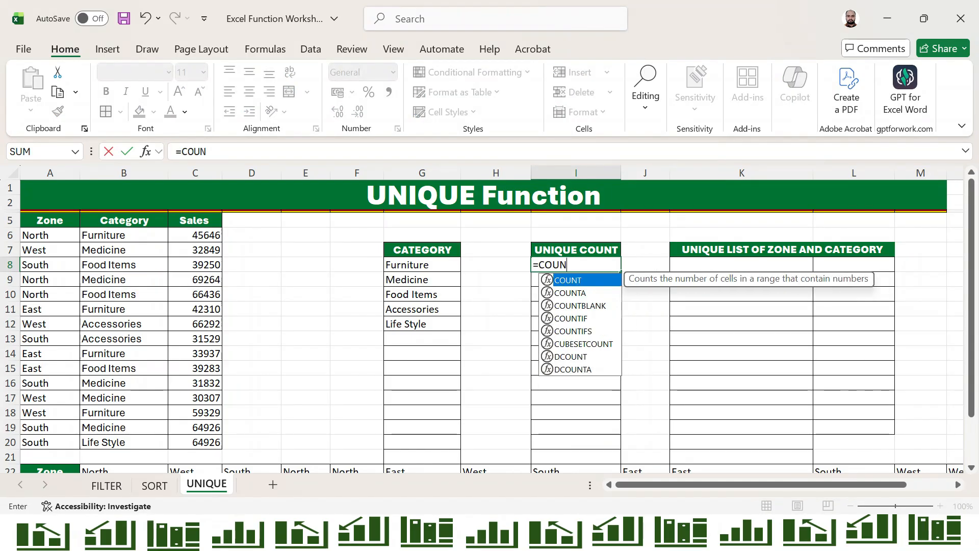
key("Down")
key("Tab")
type("UNI")
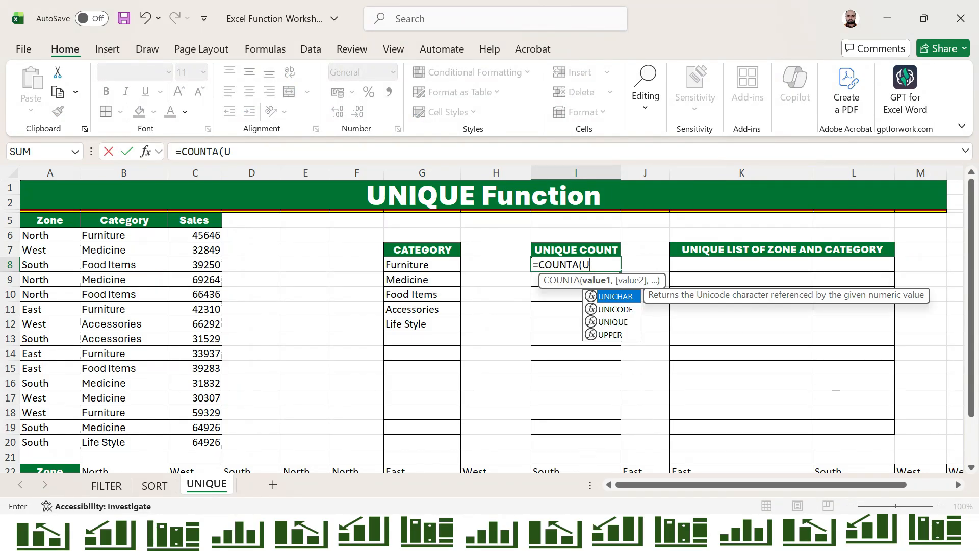
key("Down")
key("Down")
key("Tab")
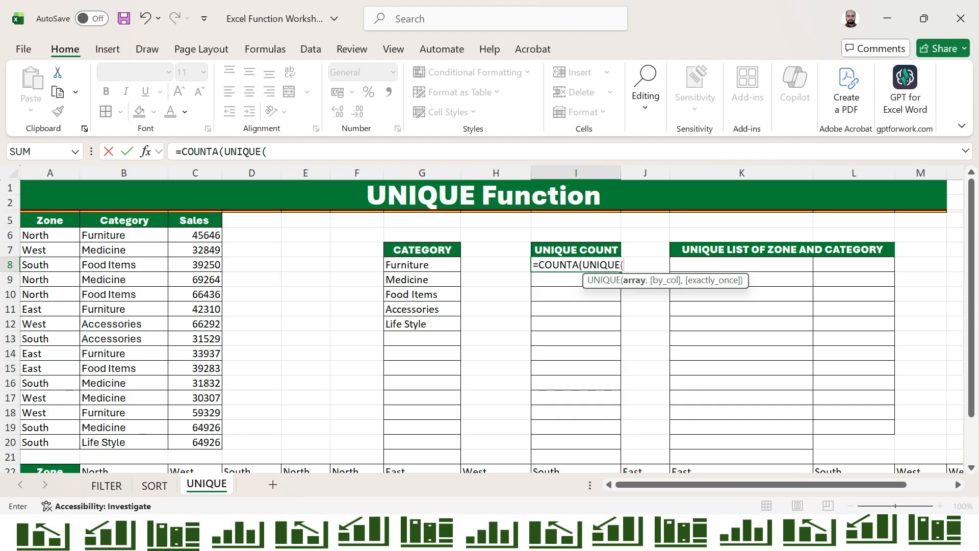
key("Left")
key("Left")
key("Left")
key("Left")
key("Left")
key("Left")
key("Left")
key("Left")
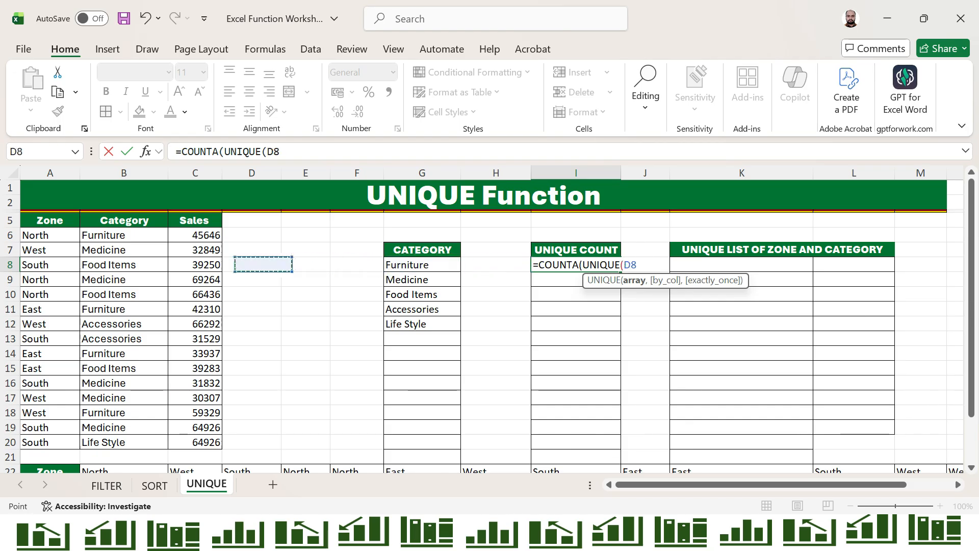
key("Up")
key("Right")
key("Up")
key("ctrl+shift+Down")
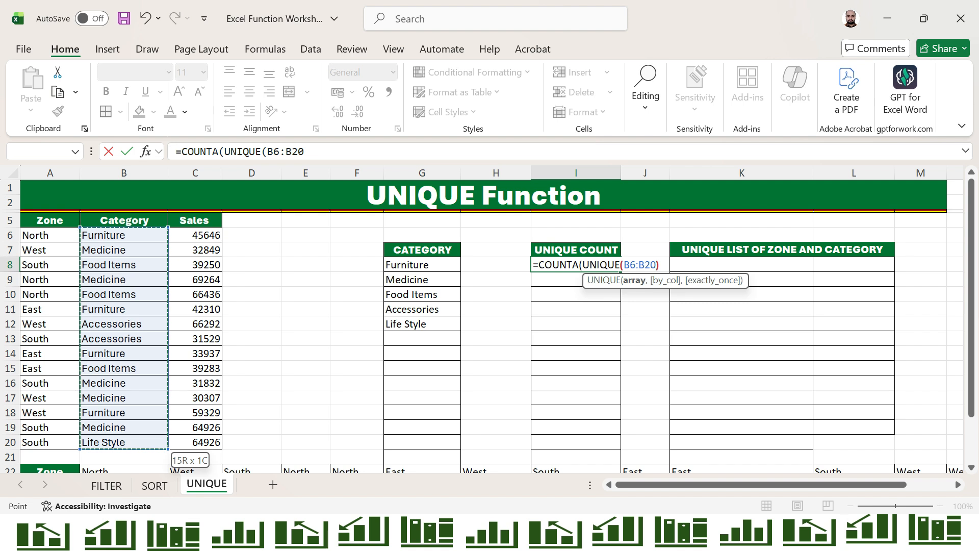
type(")")
key("Return")
key("Return")
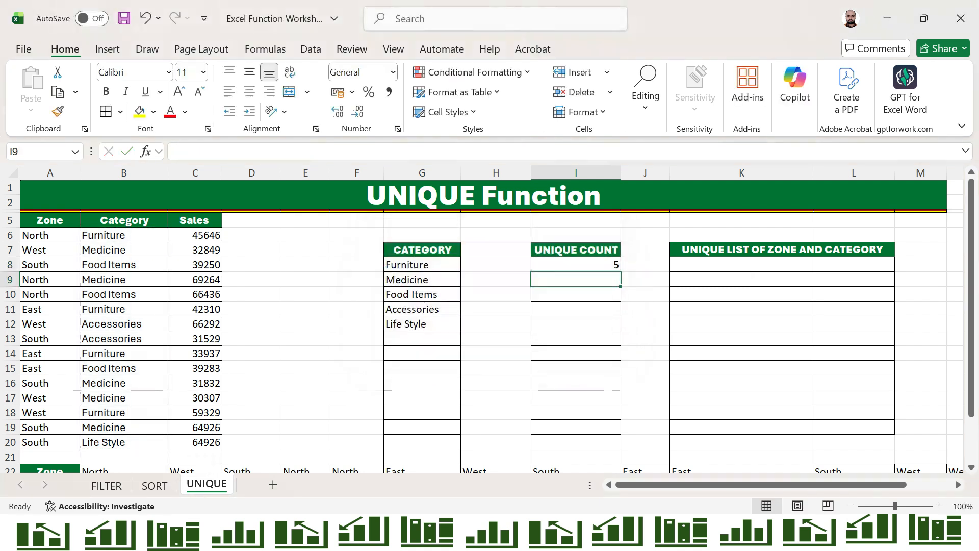
- Replace the category in B8 with XYZ to test whether the unique list and count update
key("Up")
key("Left")
key("Left")
key("Left")
key("Left")
key("Left")
key("Left")
key("Left")
key("Left")
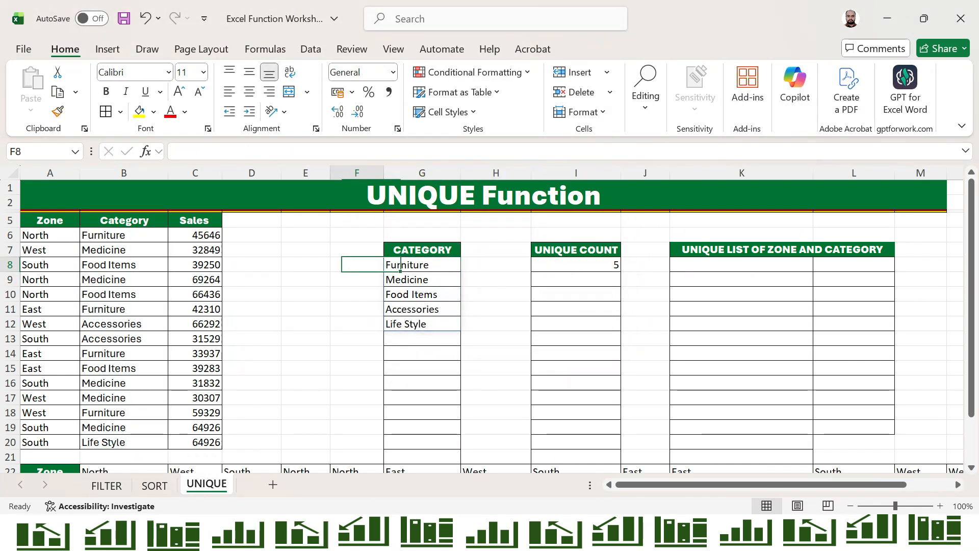
key("Right")
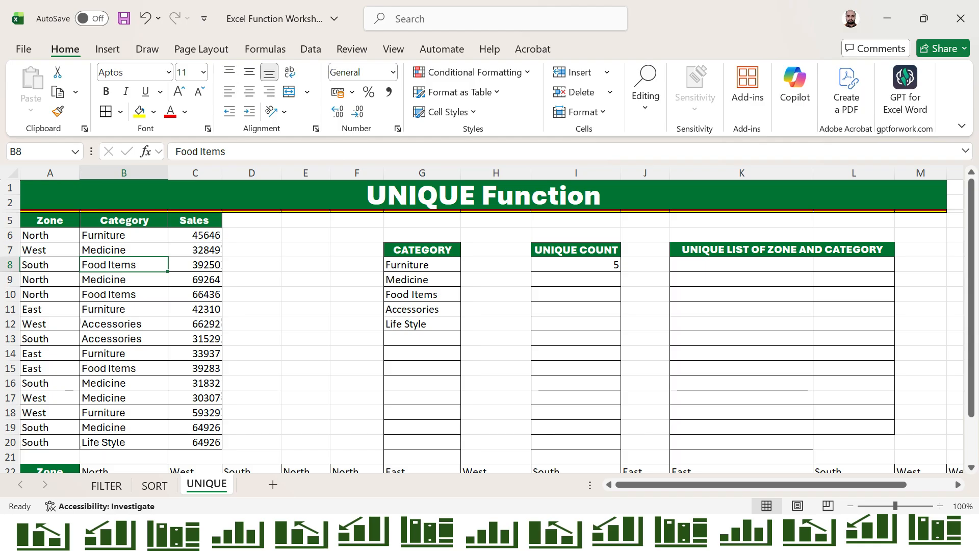
type("XYZ")
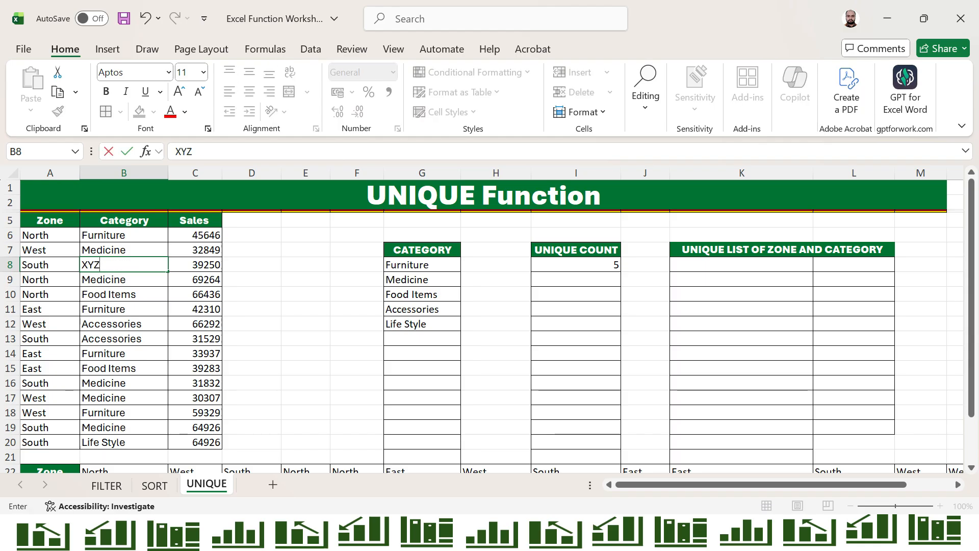
key("Return")
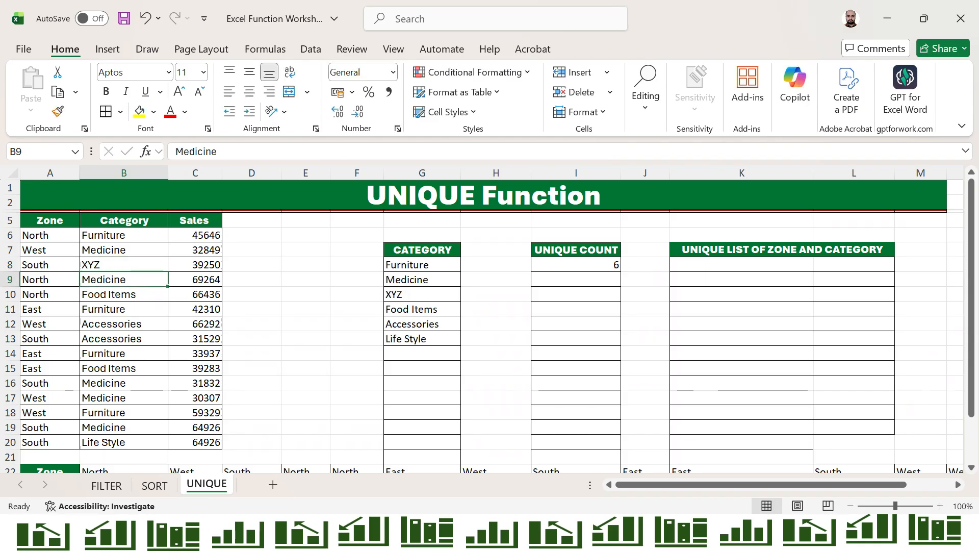
- Undo the XYZ entry in B8
key("Right")
key("Right")
key("Right")
key("Right")
key("Right")
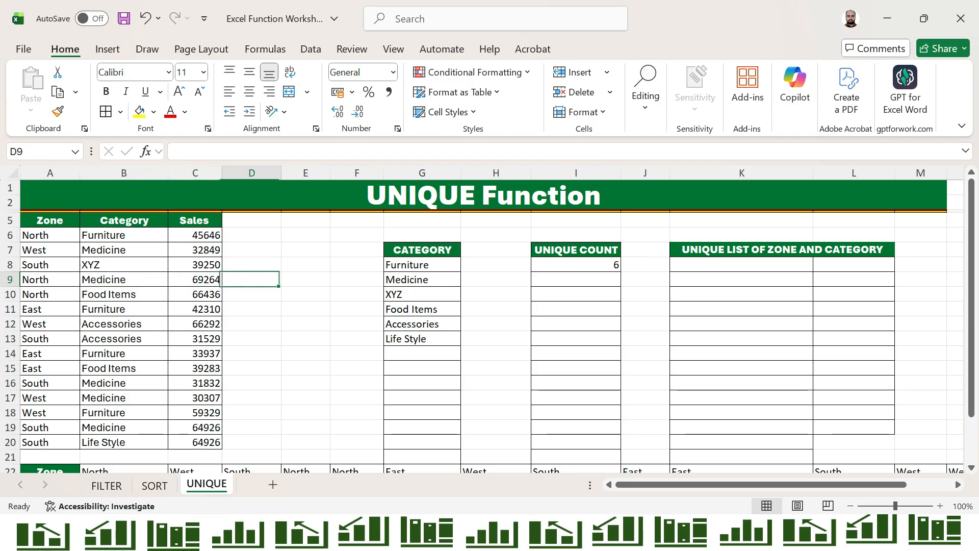
key("Right")
key("Left")
key("Left")
key("Left")
key("Left")
key("Left")
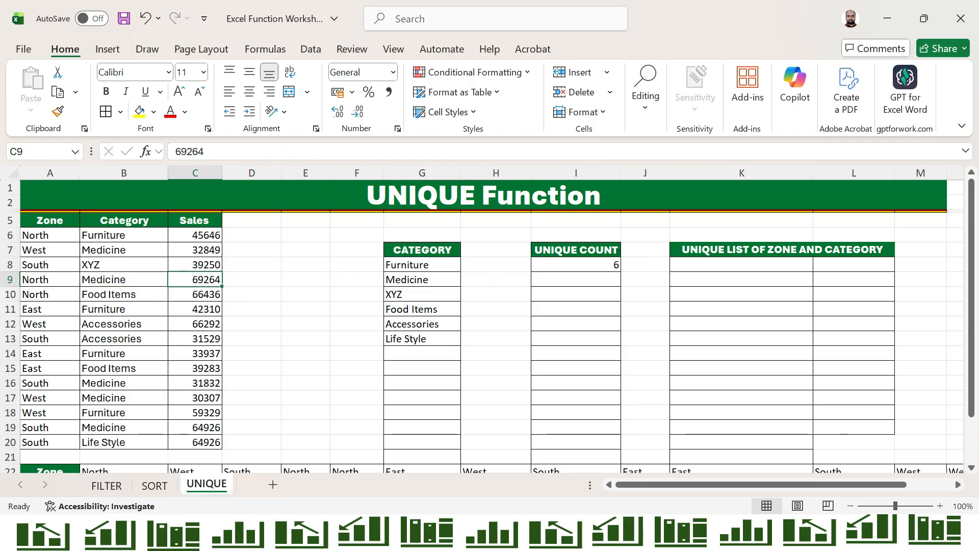
key("ctrl+z")
- List the distinct zone and category pairs under UNIQUE LIST OF ZONE AND CATEGORY by entering =UNIQUE(A6:B20) in K8
key("Right")
key("Right")
key("Right")
key("Right")
key("Right")
key("Right")
key("Right")
key("Right")
key("Right")
key("Right")
key("Right")
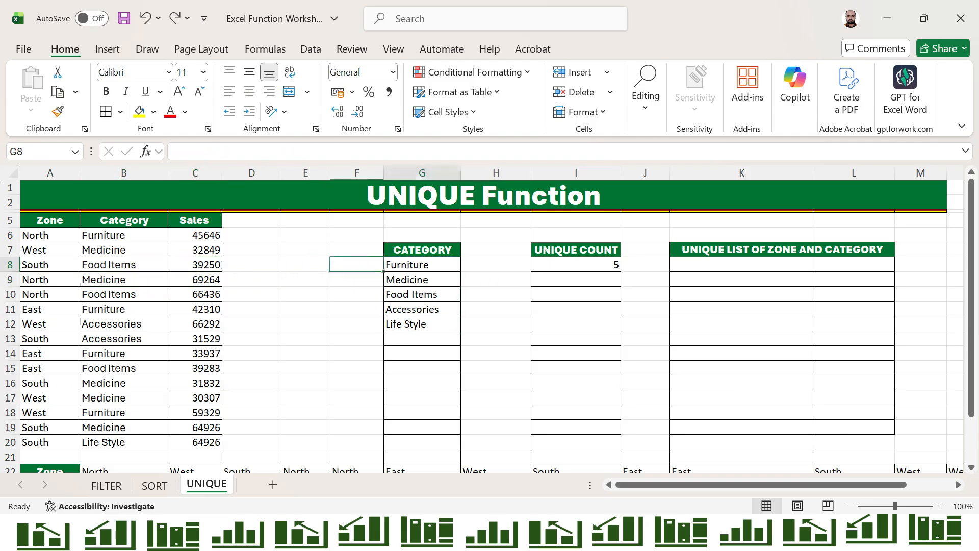
key("Left")
key("Left")
key("Up")
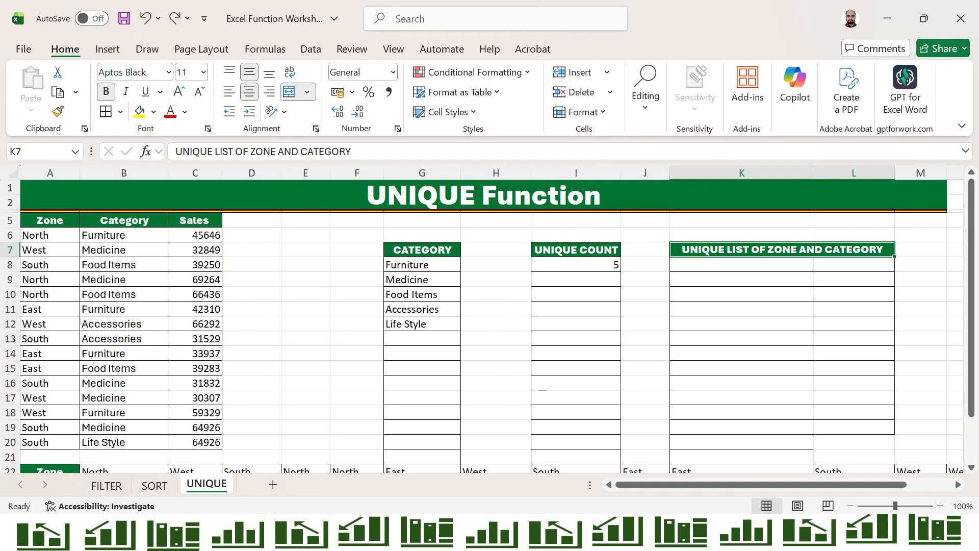
key("Down")
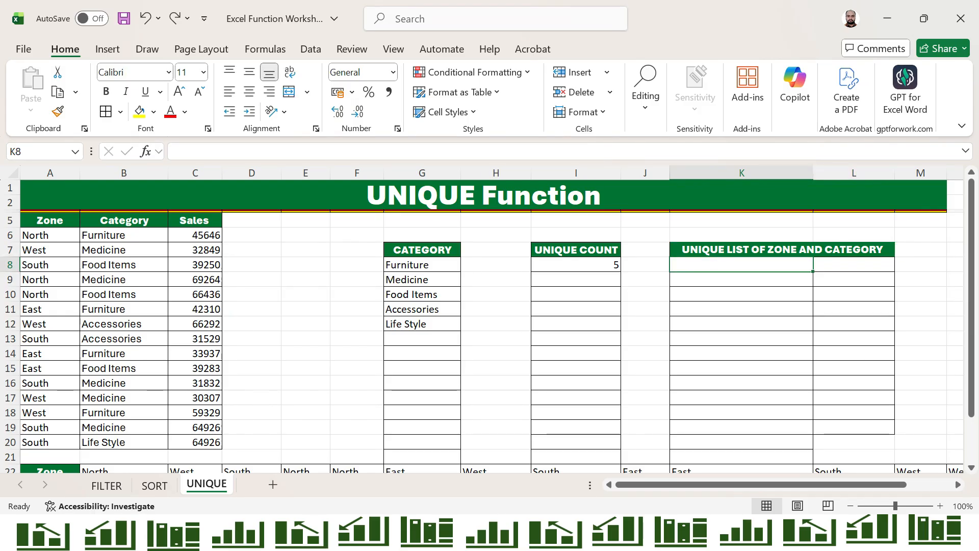
type("=UNI")
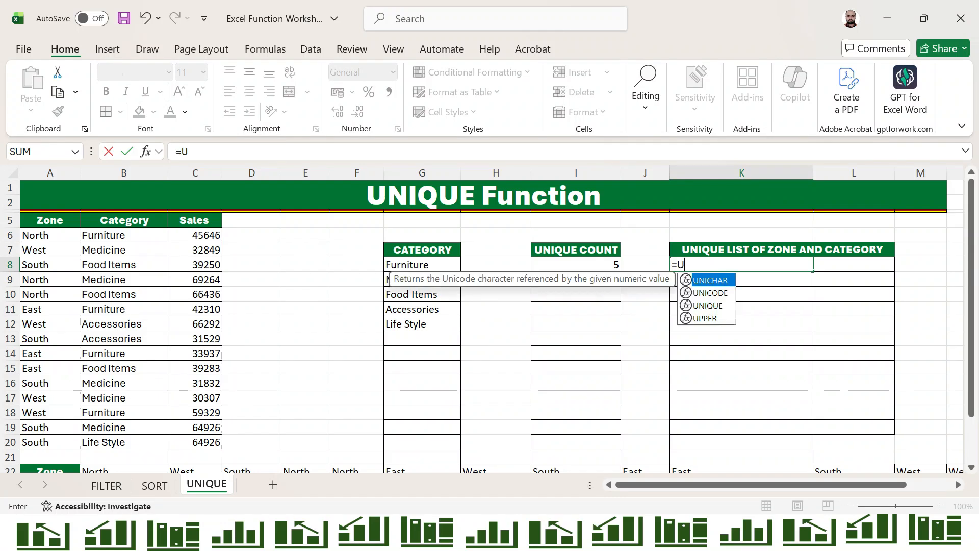
key("Down")
key("Down")
key("Tab")
key("Left")
key("Left")
key("Left")
key("Left")
key("Left")
key("Left")
key("Left")
key("Left")
key("Left")
key("Left")
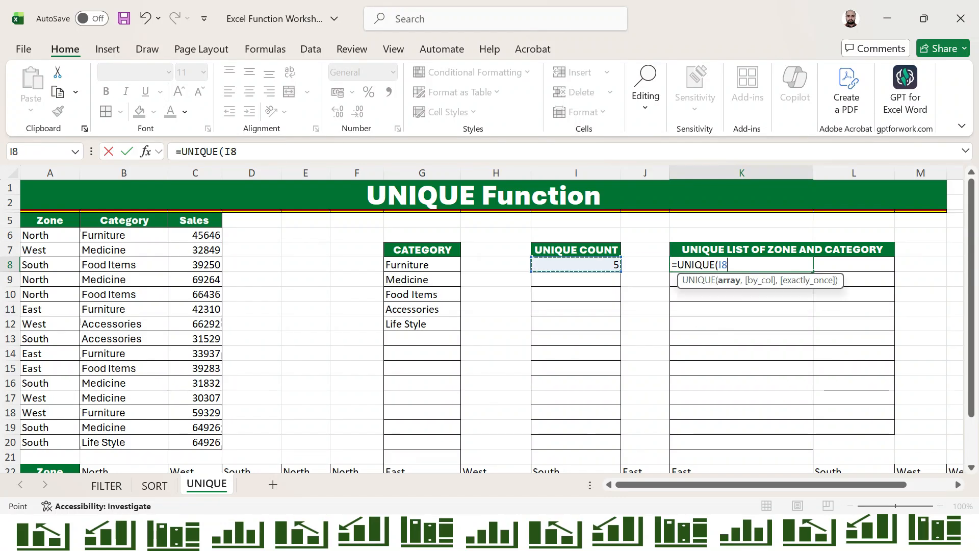
key("Up")
key("Up")
key("shift+Right")
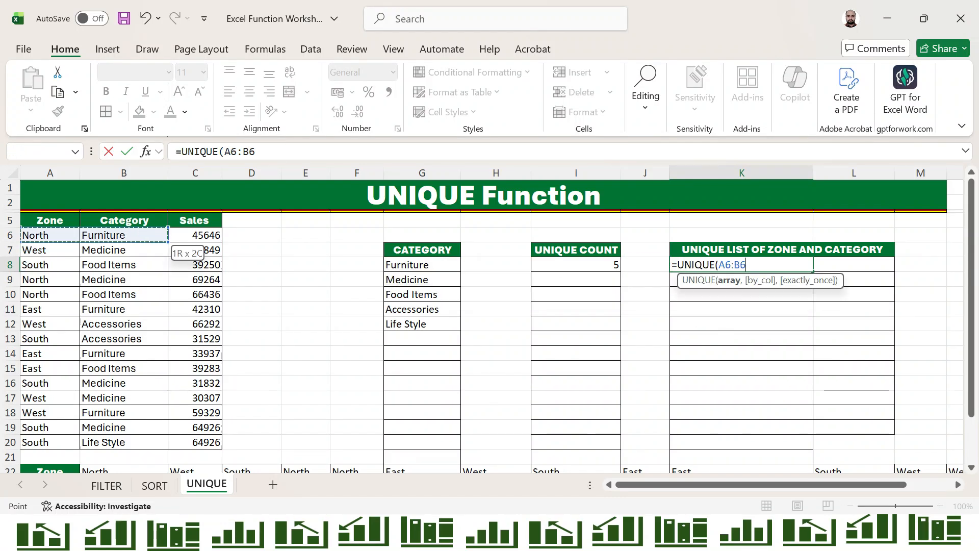
key("ctrl+shift+Down")
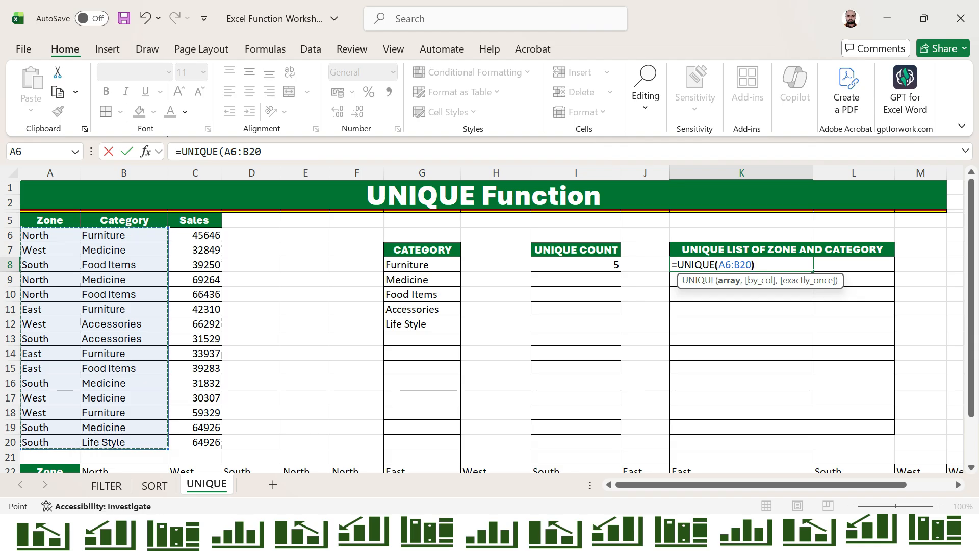
key("ctrl+Return")
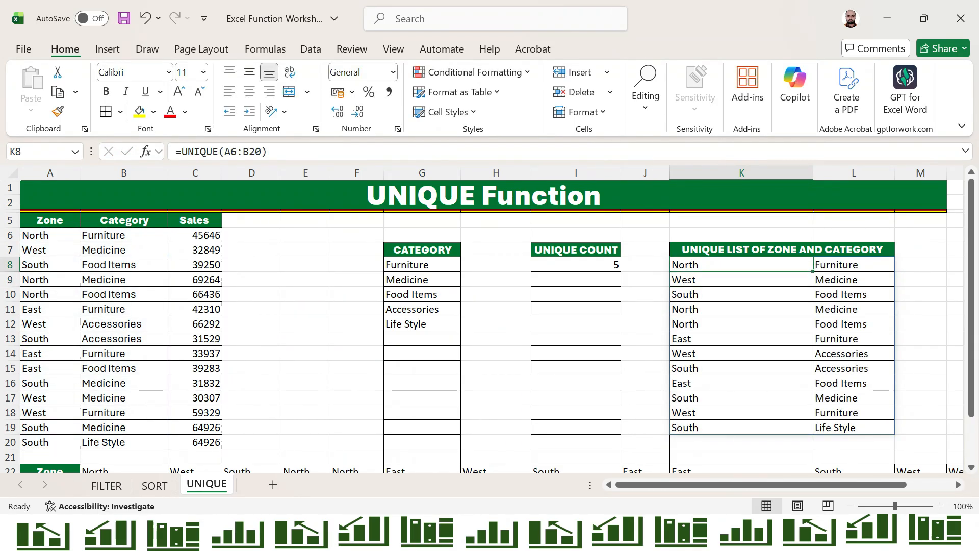
- Try listing the distinct categories of the horizontal table with =UNIQUE(B23:O23) in B26, and clear the formula
key("Left")
key("Left")
key("Left")
key("Left")
key("Left")
key("Left")
key("Left")
key("Left")
key("Left")
key("Left")
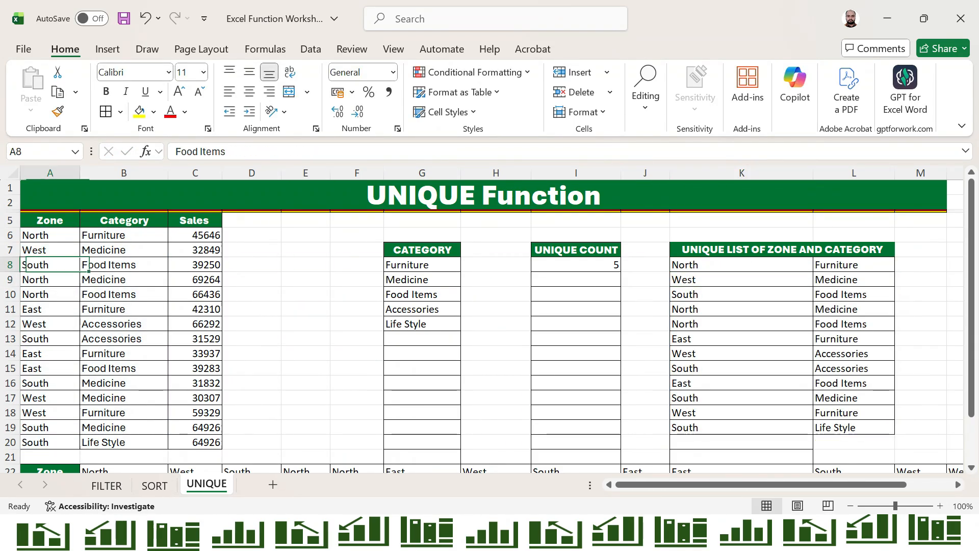
key("Down")
key("Down")
key("Down")
key("Down")
key("Down")
key("Down")
key("Down")
key("Down")
key("Down")
key("Down")
key("Down")
key("Down")
key("Down")
key("Down")
key("Down")
key("Down")
key("Down")
key("Down")
key("Down")
key("Down")
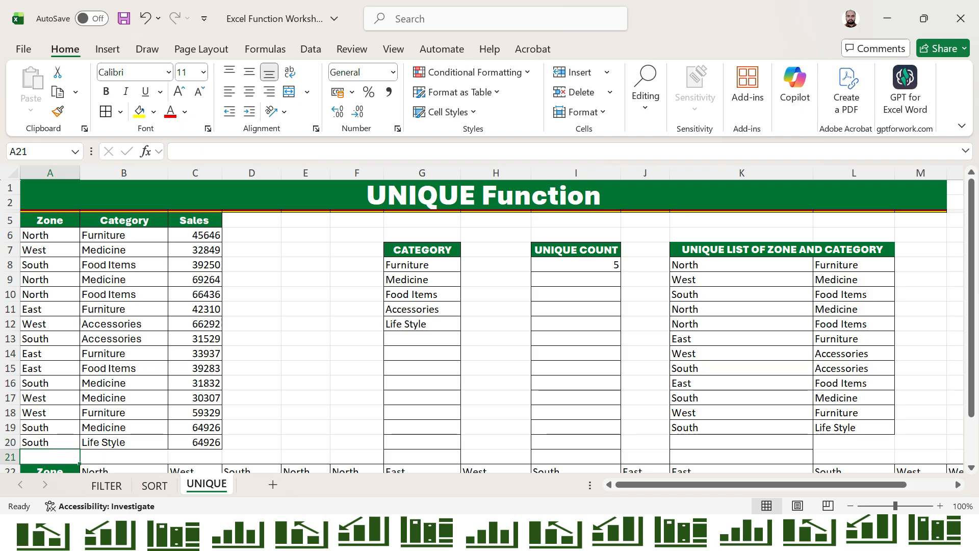
key("Up")
key("Up")
key("Up")
key("Up")
key("Right")
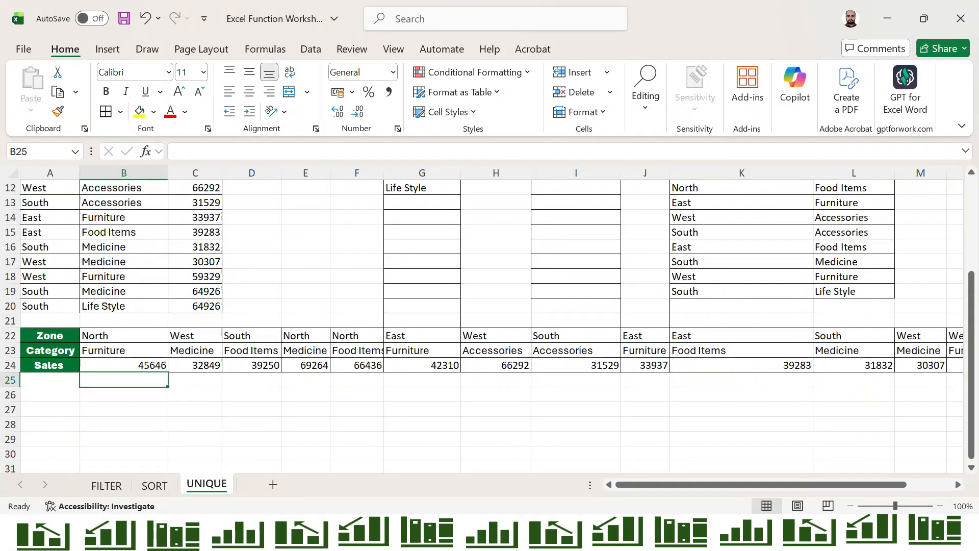
type("=")
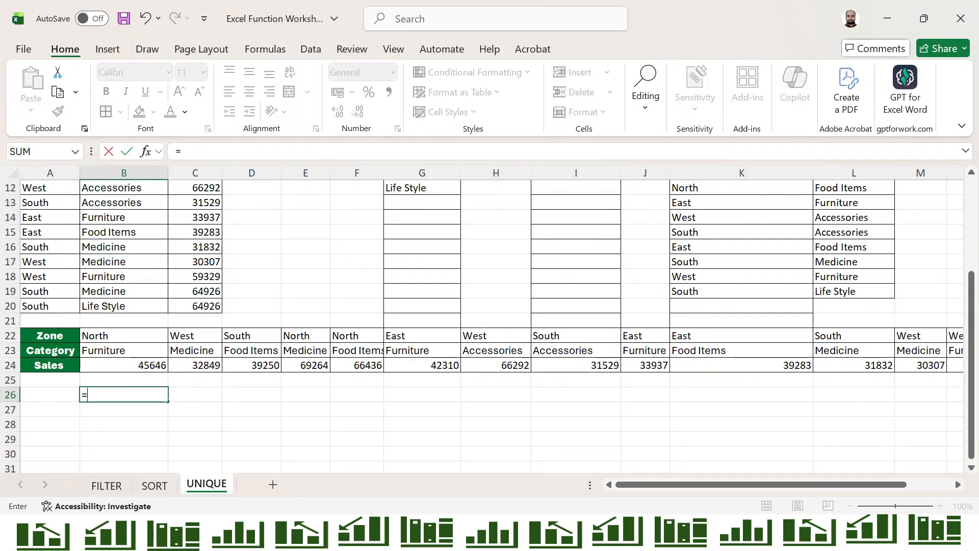
type("UNI")
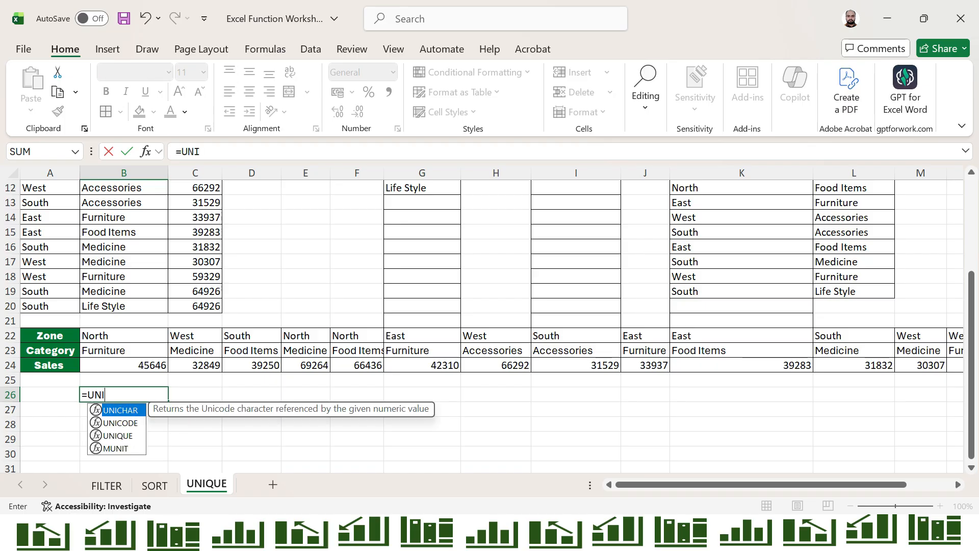
key("Down")
key("Down")
key("Tab")
key("Up")
key("Up")
key("Up")
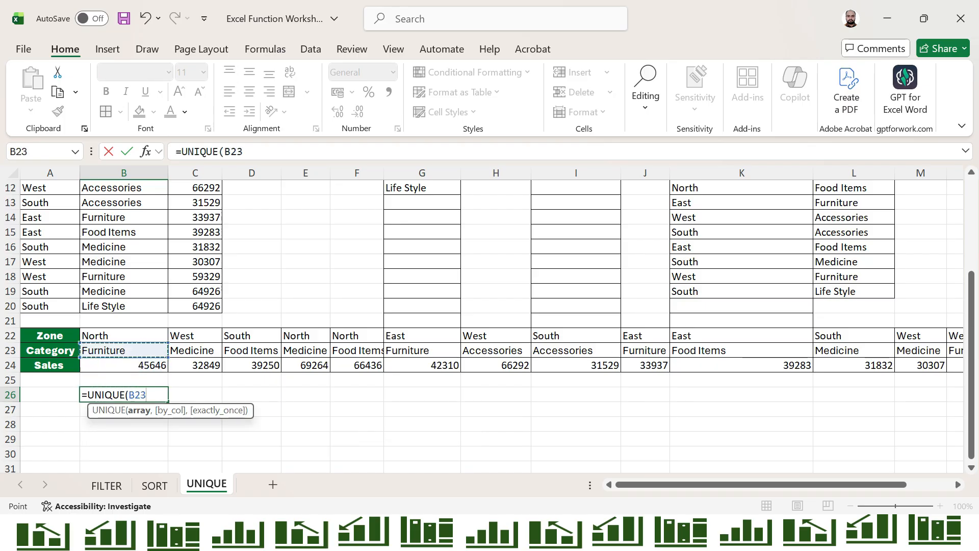
key("ctrl+shift+Right")
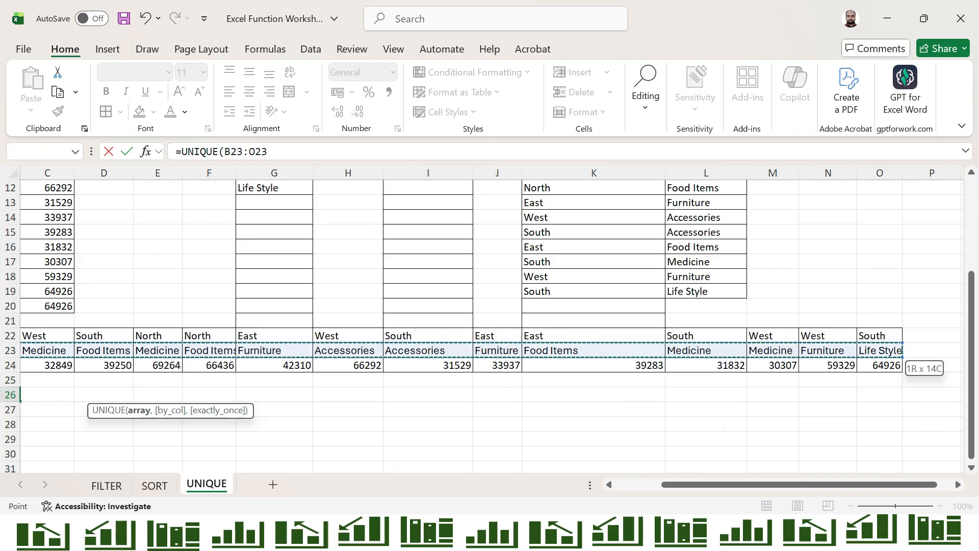
key("Return")
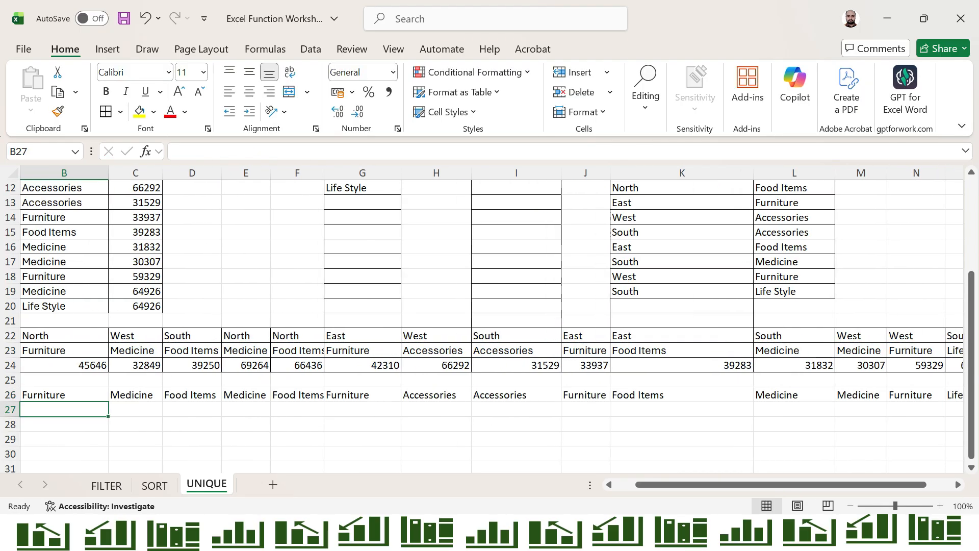
key("Up")
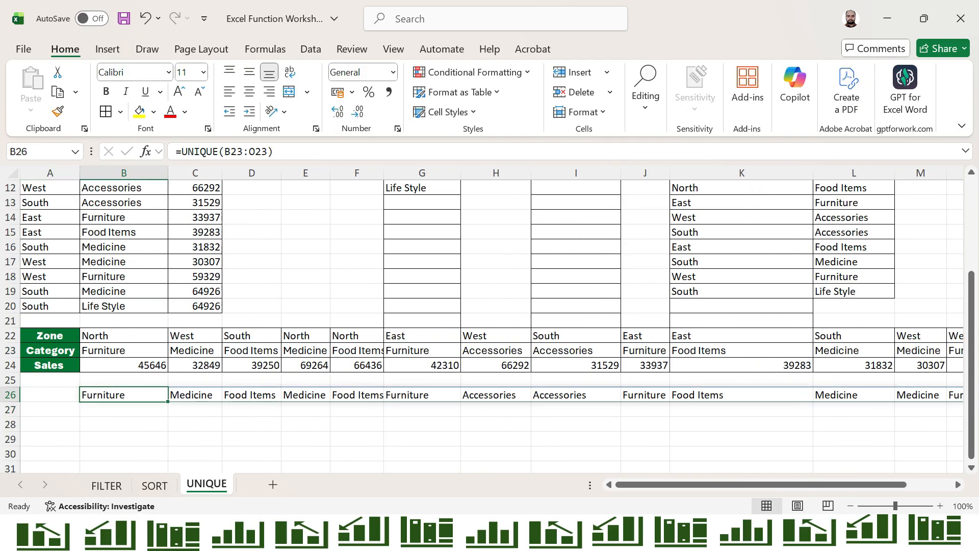
key("Delete")
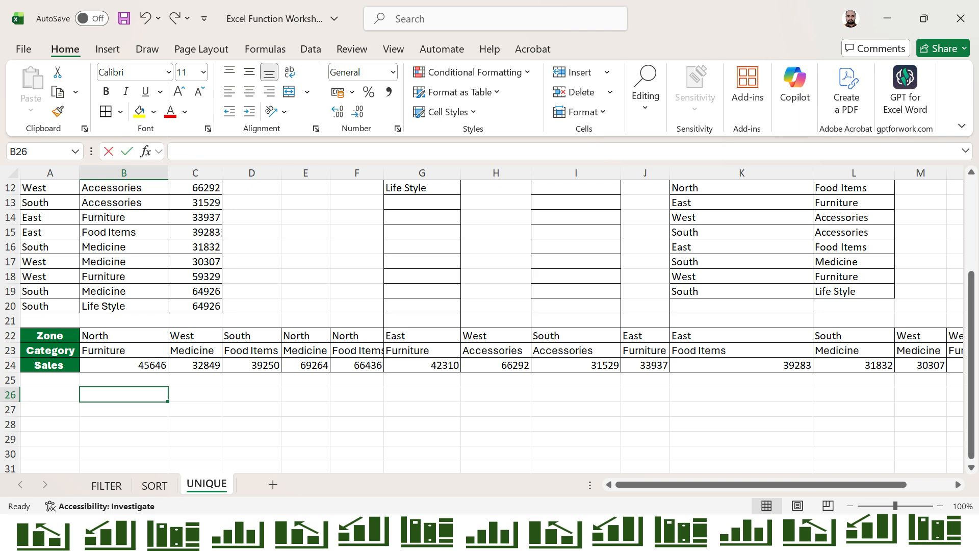
type("=UNI")
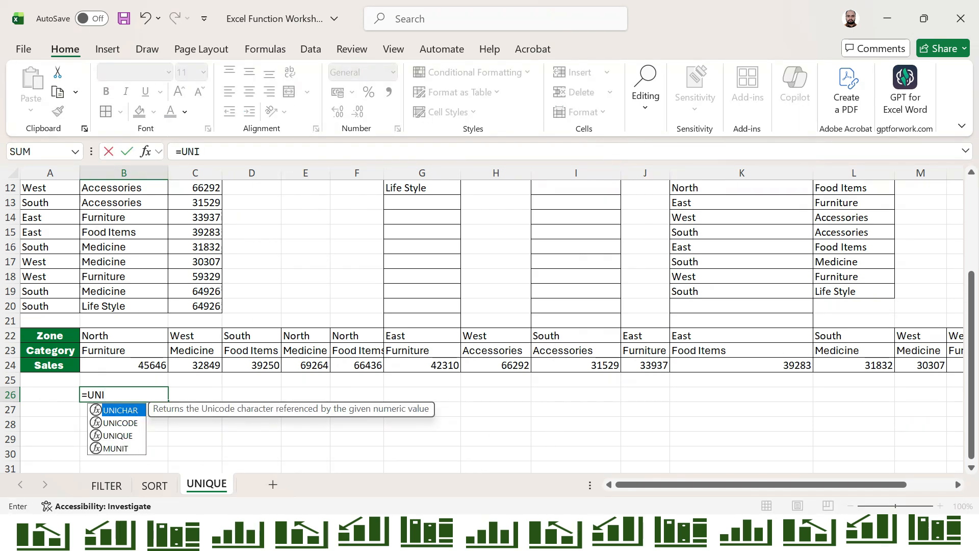
key("Down")
key("Down")
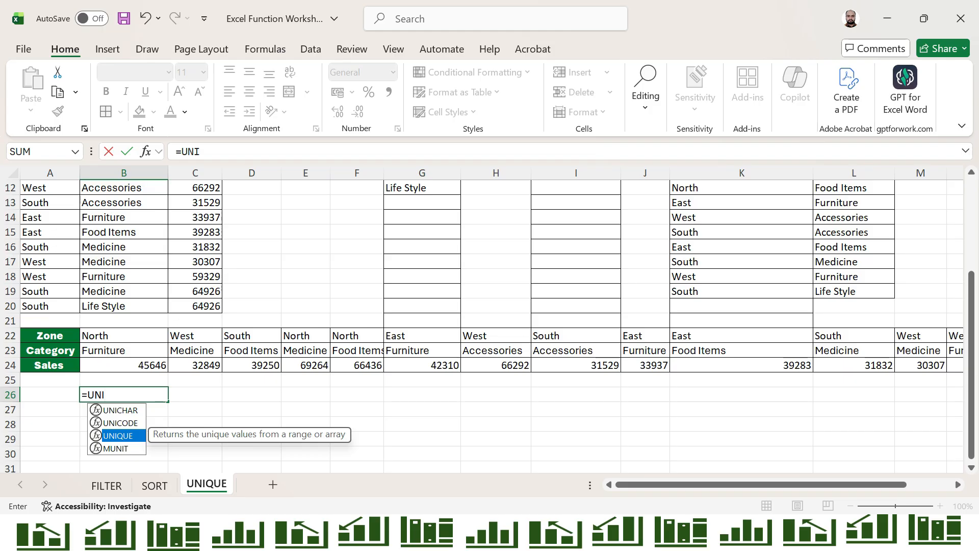
key("Escape")
key("Escape")
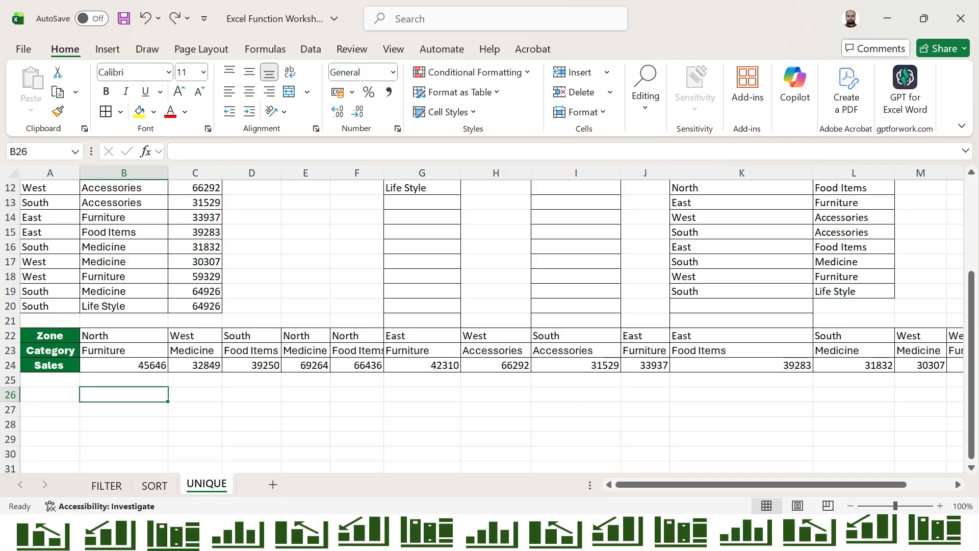
- List every distinct category of the horizontal table by column, entering =UNIQUE(B23:O23,TRUE,FALSE) in B26
type("=UNI")
key("Down")
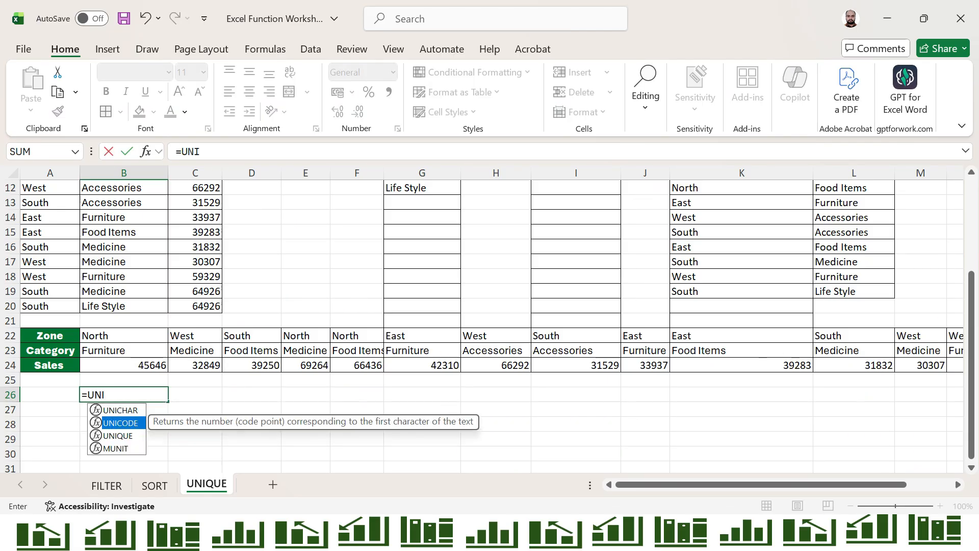
key("Down")
key("Tab")
key("Up")
key("Up")
key("Up")
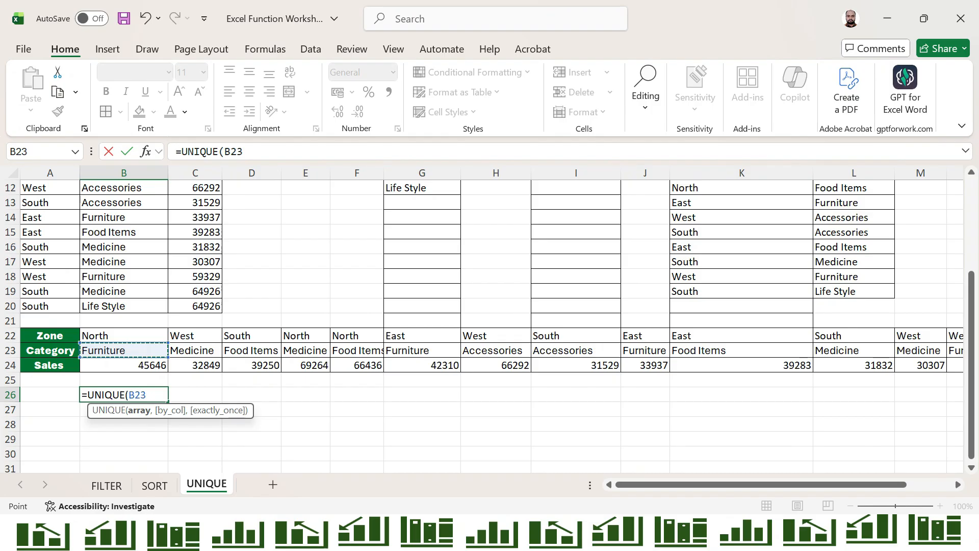
key("ctrl+shift+Right")
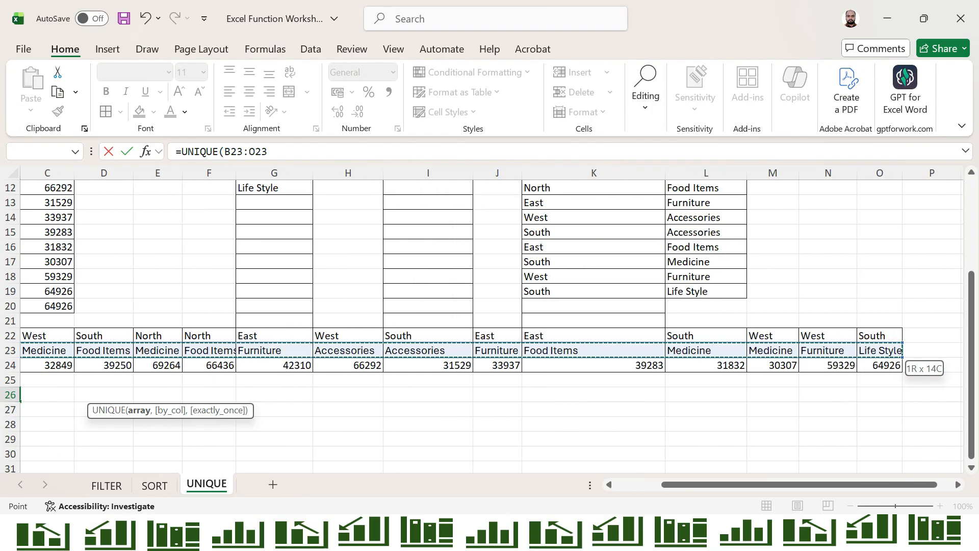
type(",")
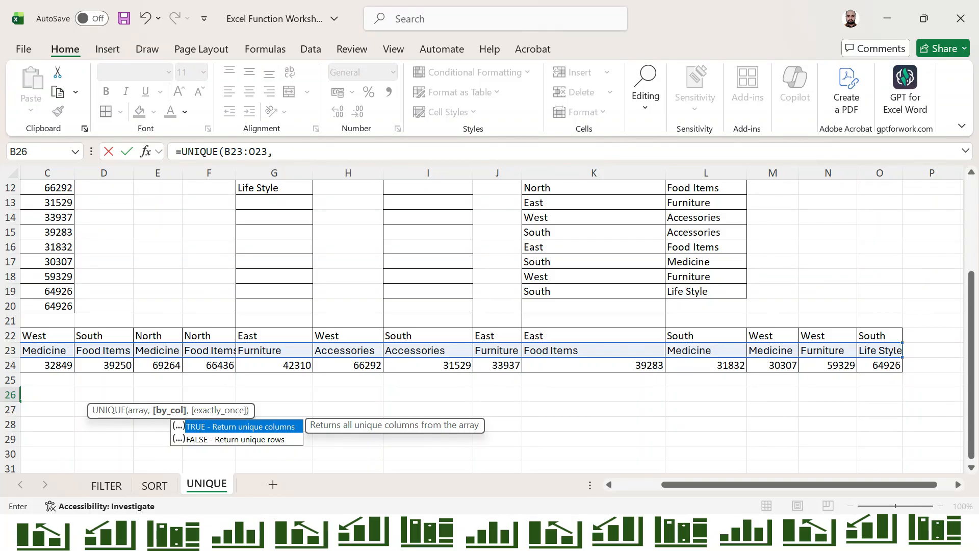
key("Tab")
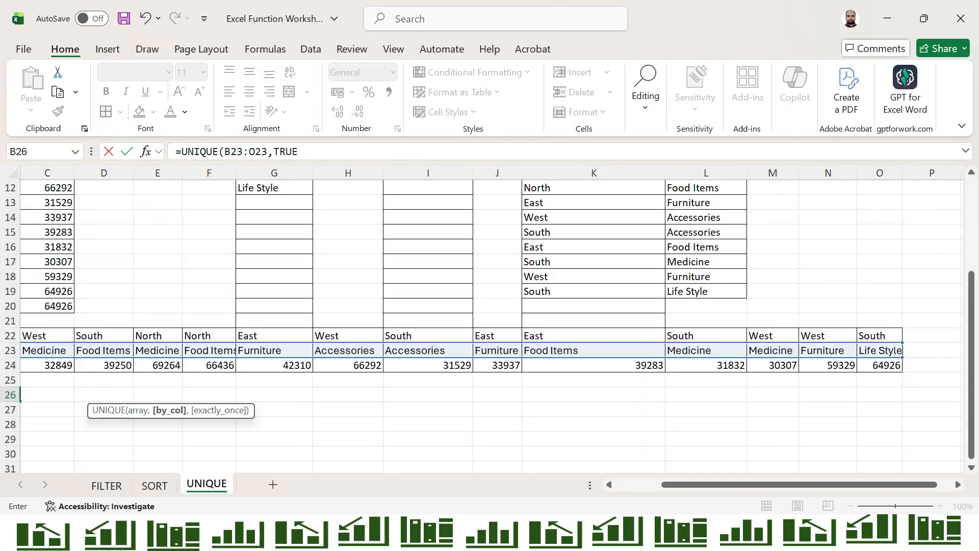
type(",")
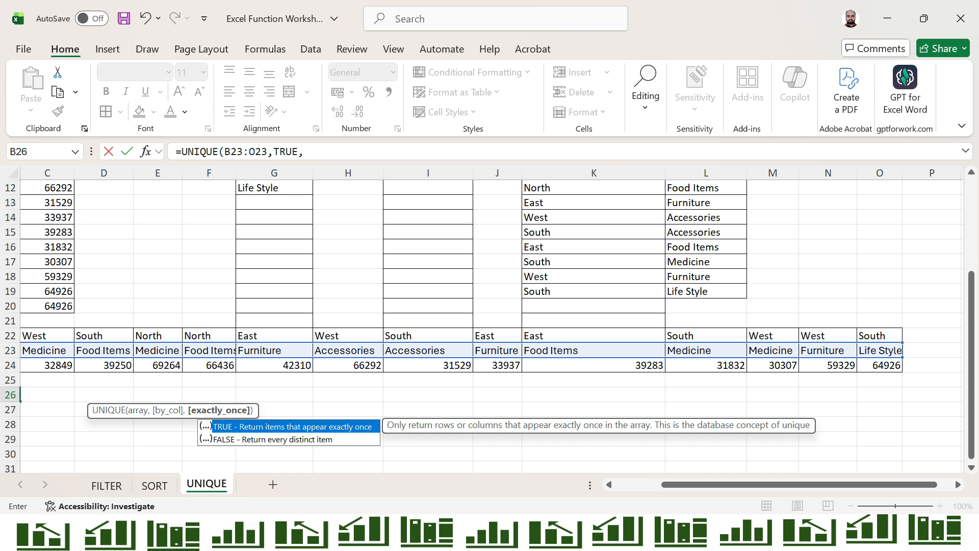
key("Down")
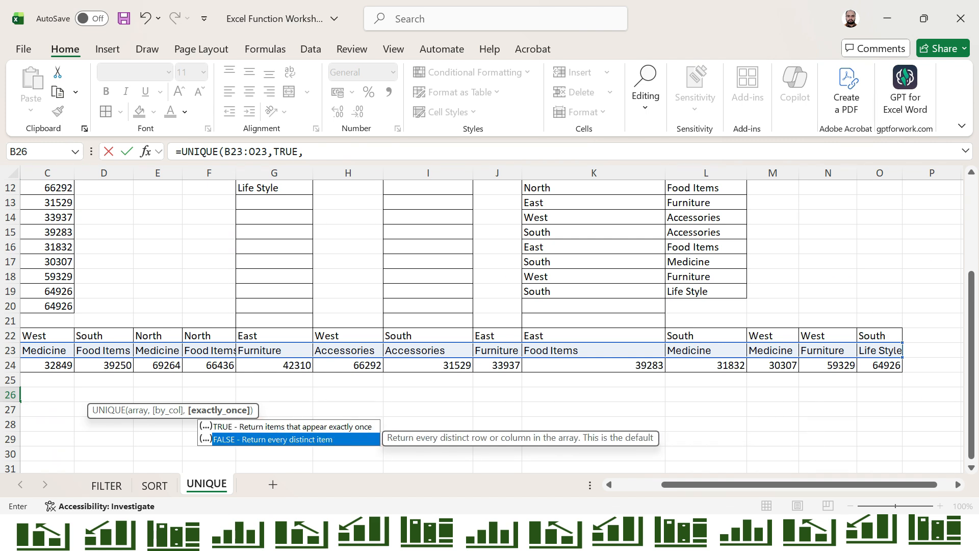
key("Tab")
key("Return")
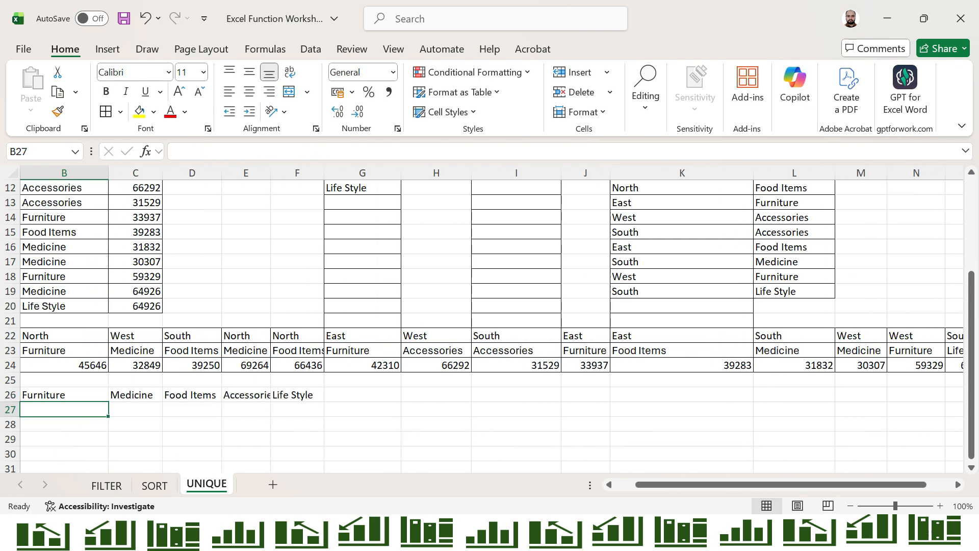
- Select the horizontal unique category results in B26:F26 to review them with their formula
key("Up")
key("Left")
key("Right")
key("Left")
key("Right")
key("shift+Right")
key("shift+Right")
key("shift+Right")
key("shift+Right")
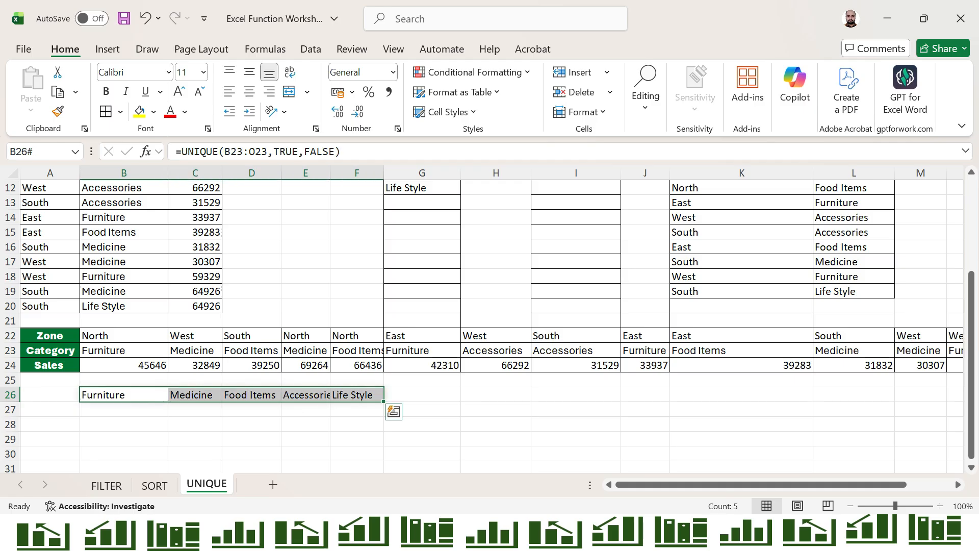
- Return to the vertical CATEGORY list and select G8:G12 to compare it with the horizontal results
key("Up")
key("Up")
key("ctrl+Home")
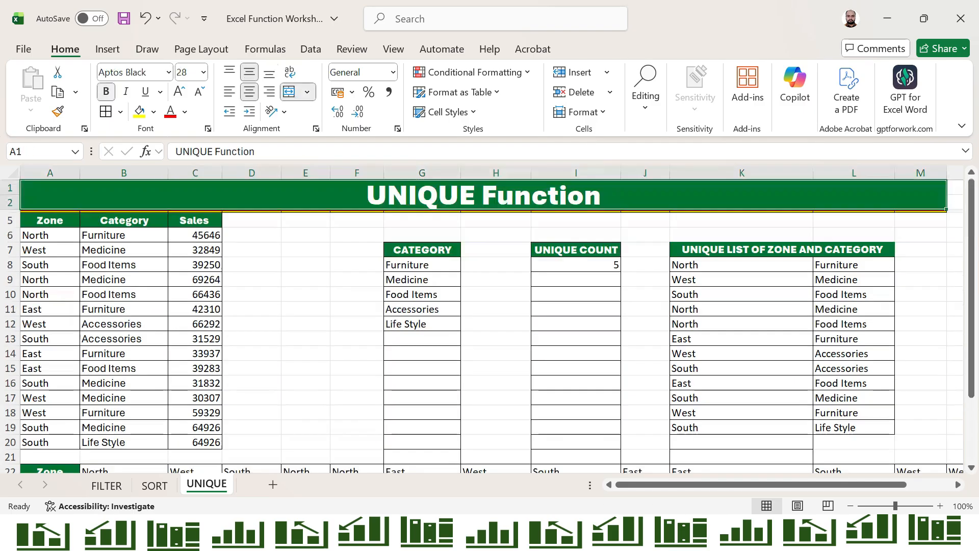
key("Right")
key("Down")
key("Down")
key("Down")
key("Left")
key("Left")
key("Left")
key("Left")
key("Left")
key("Left")
key("Down")
key("Down")
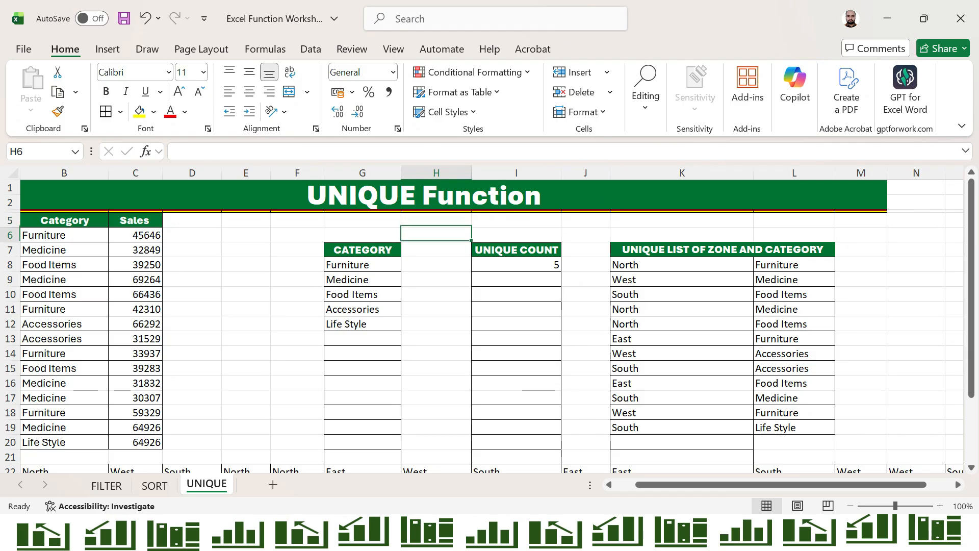
key("Left")
key("Down")
key("Down")
key("ctrl+shift+Down")
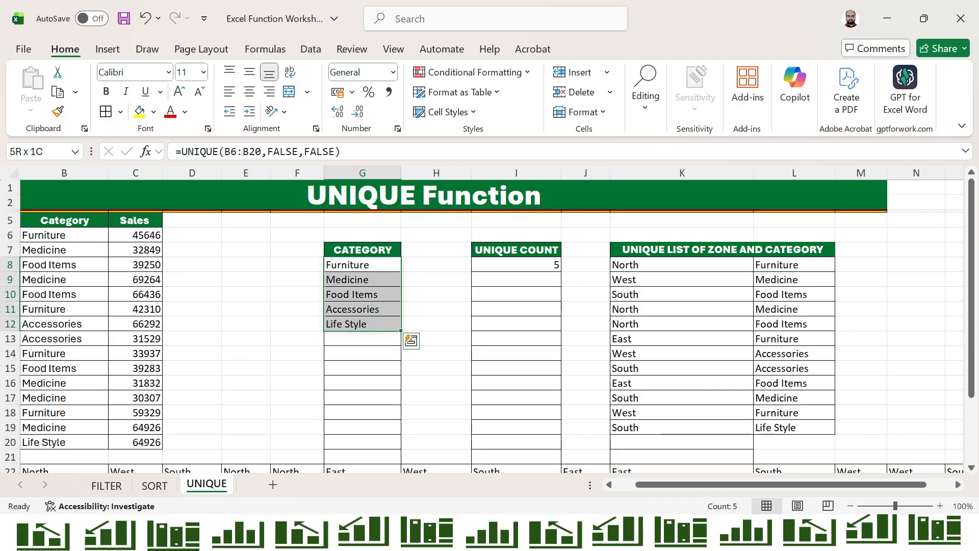
- Go back to row 26 and examine the UNIQUE formula across the horizontal category results
key("Down")
key("Down")
key("Down")
key("Down")
key("Down")
key("Down")
key("Down")
key("Down")
key("Down")
key("Down")
key("Down")
key("Down")
key("Down")
key("Down")
key("Down")
key("Down")
key("Down")
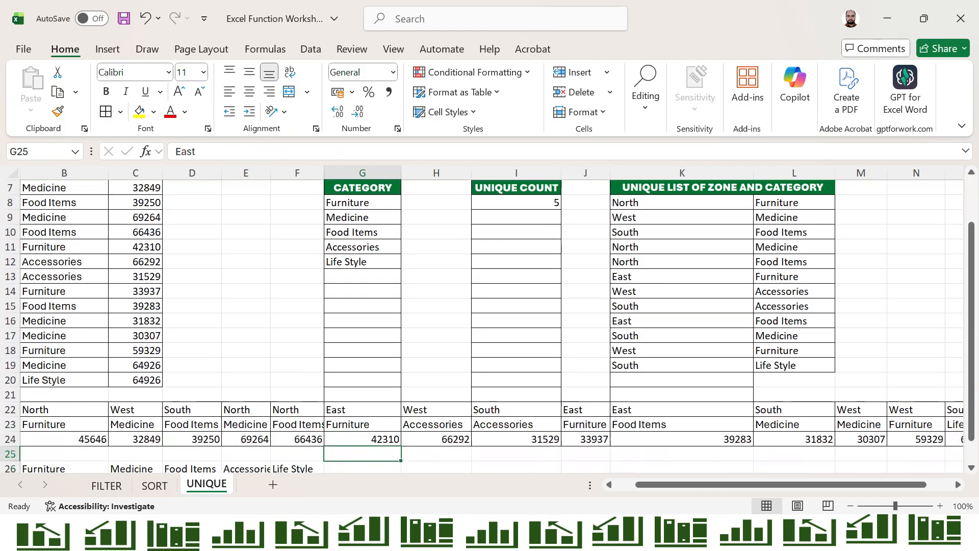
key("Down")
key("Left")
key("Left")
key("Left")
key("Left")
key("Left")
key("Left")
key("Right")
key("Right")
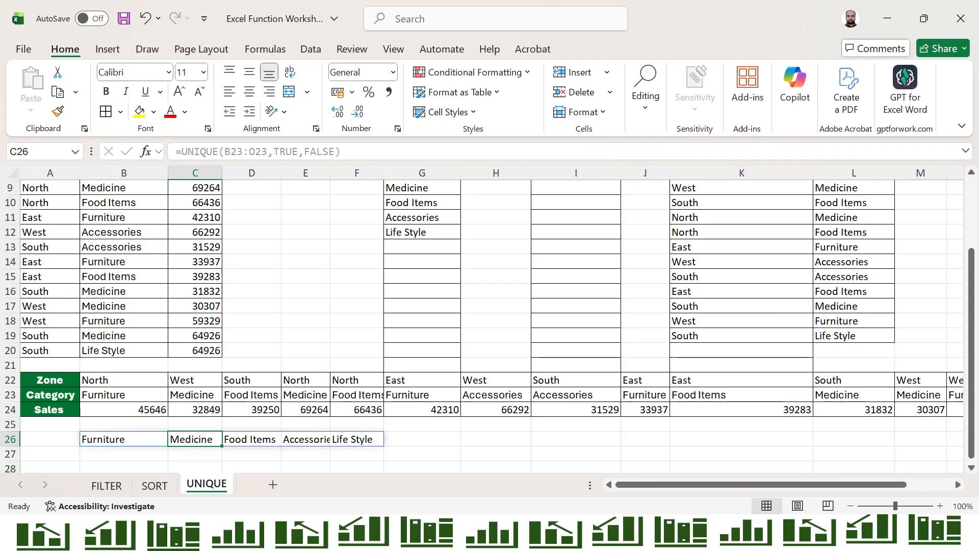
key("Right")
key("Left")
key("Left")
key("Right")
key("Right")
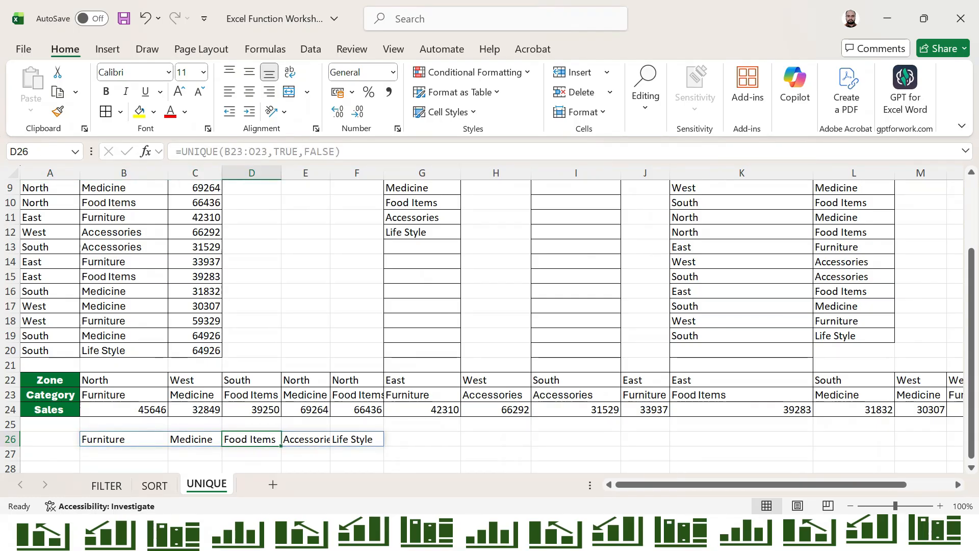
- Continue through the horizontal unique category results to the last one in F26
key("Right")
key("Right")
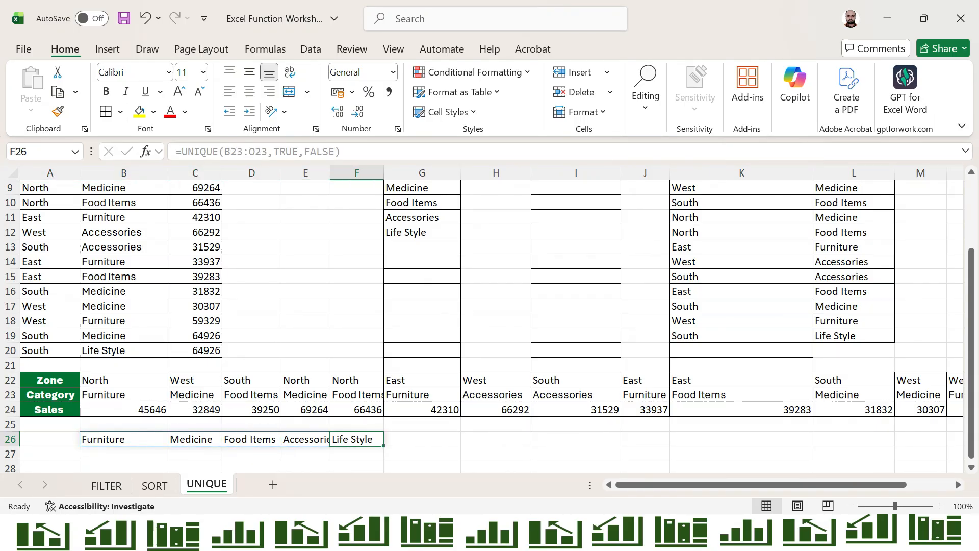